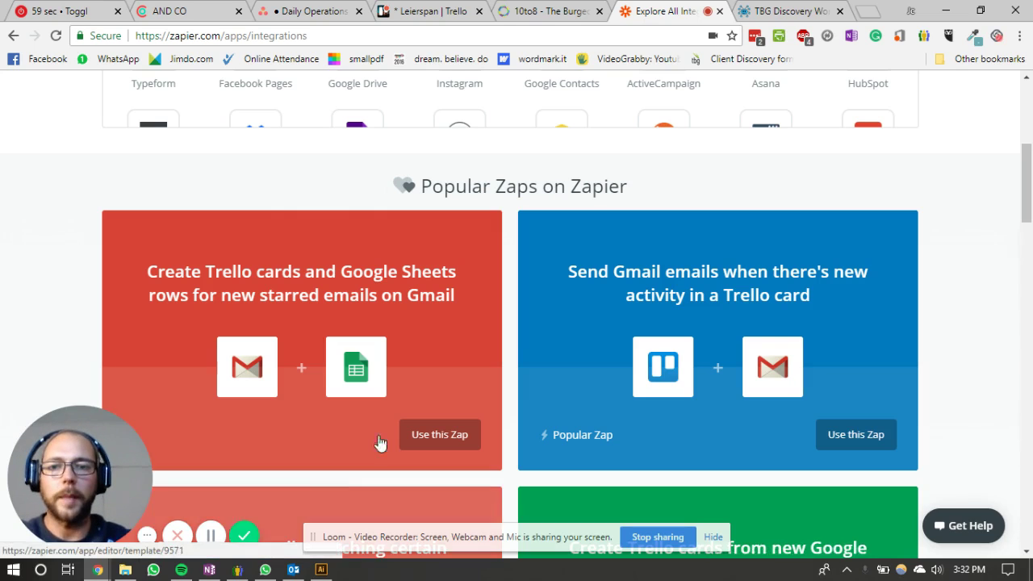
Browse the catalogue of popular apps available for exploring workflow ideas.
scroll(380, 438, "up", 5)
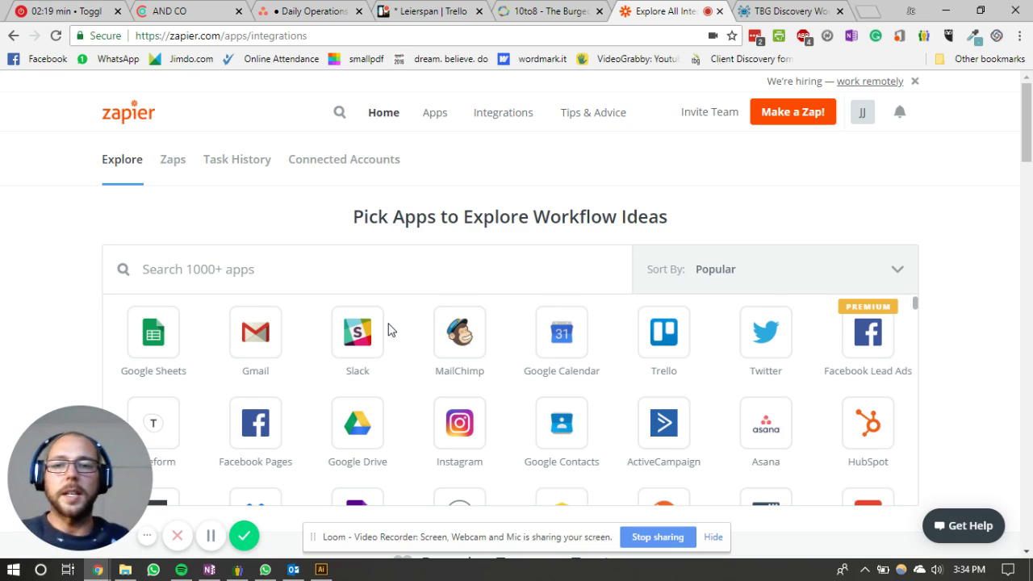
scroll(970, 237, "down", 2)
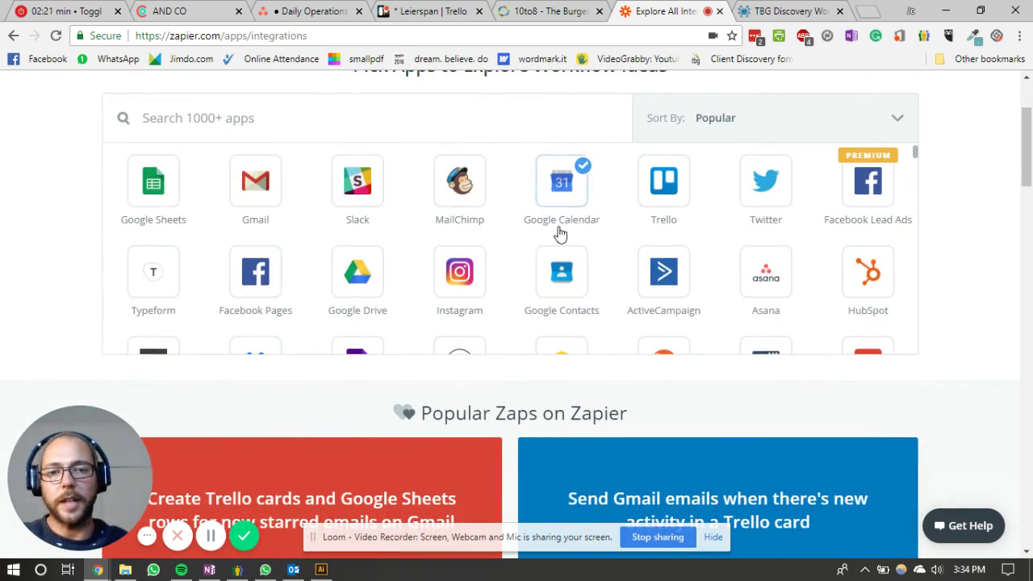
scroll(560, 233, "down", 4)
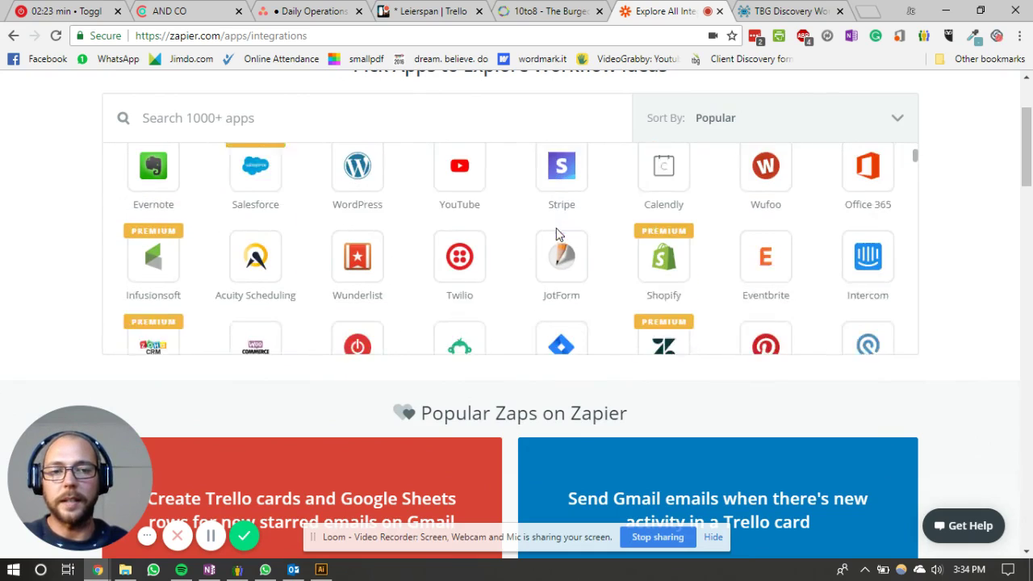
scroll(556, 234, "down", 1)
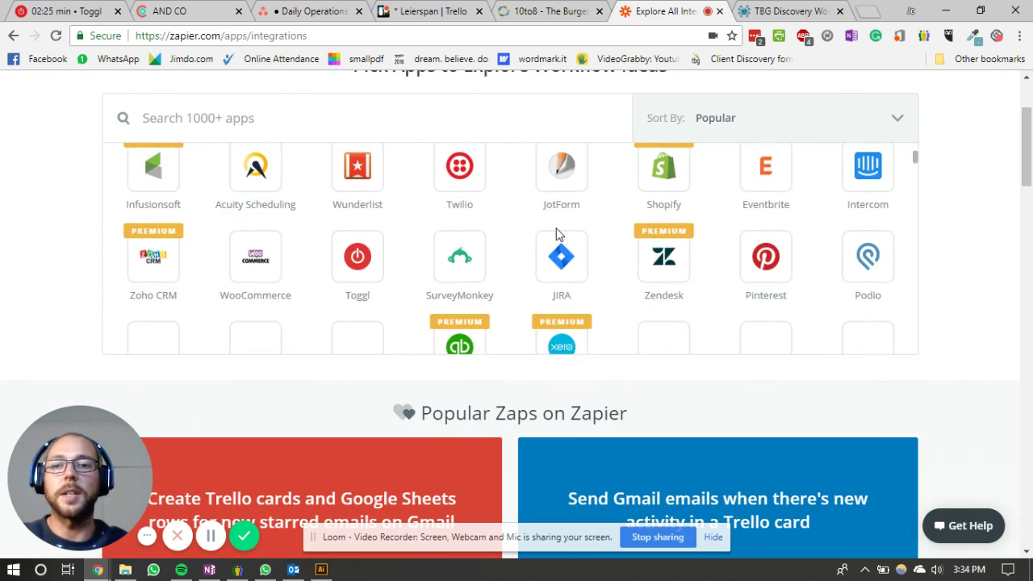
scroll(556, 233, "down", 1)
scroll(556, 234, "down", 2)
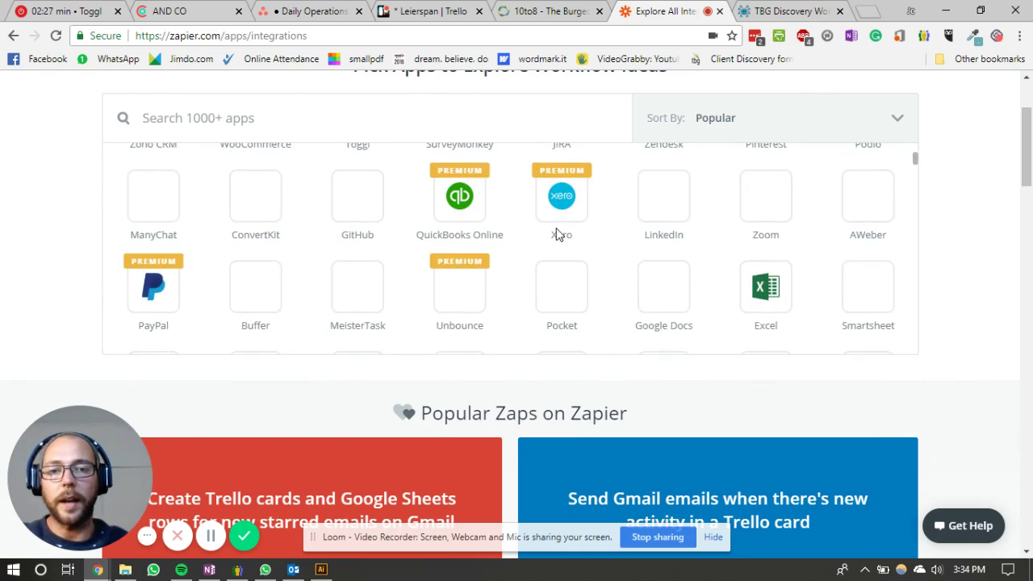
scroll(555, 236, "up", 8)
scroll(554, 236, "up", 2)
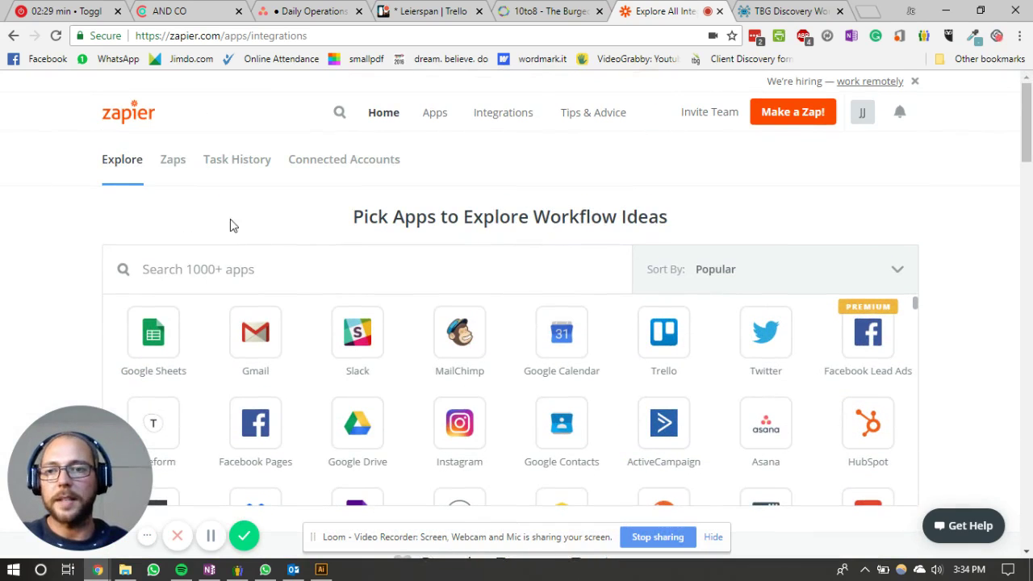
Search the app catalogue for "mail" and select MailChimp as the app to explore.
left_click(268, 262)
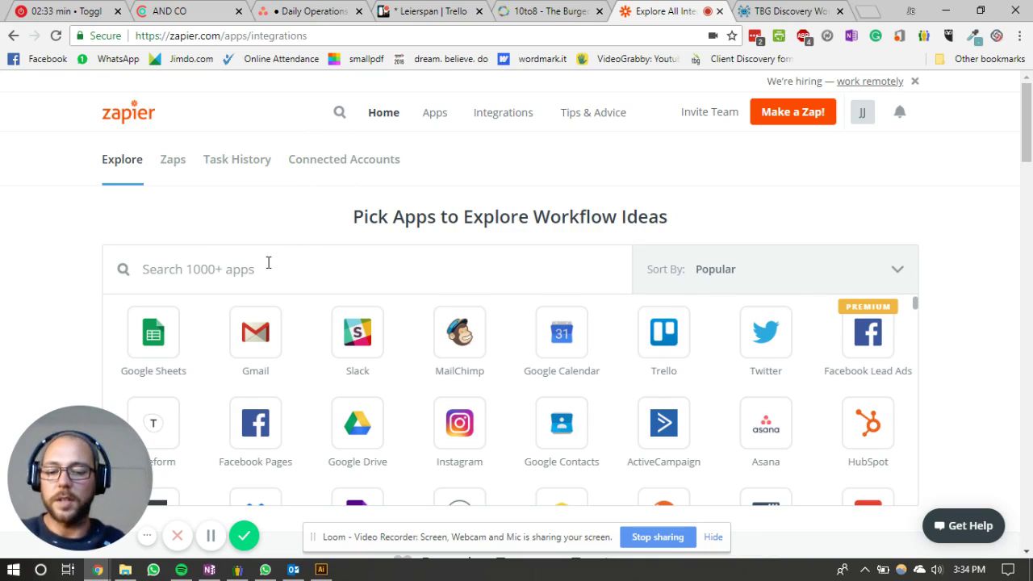
type("mail")
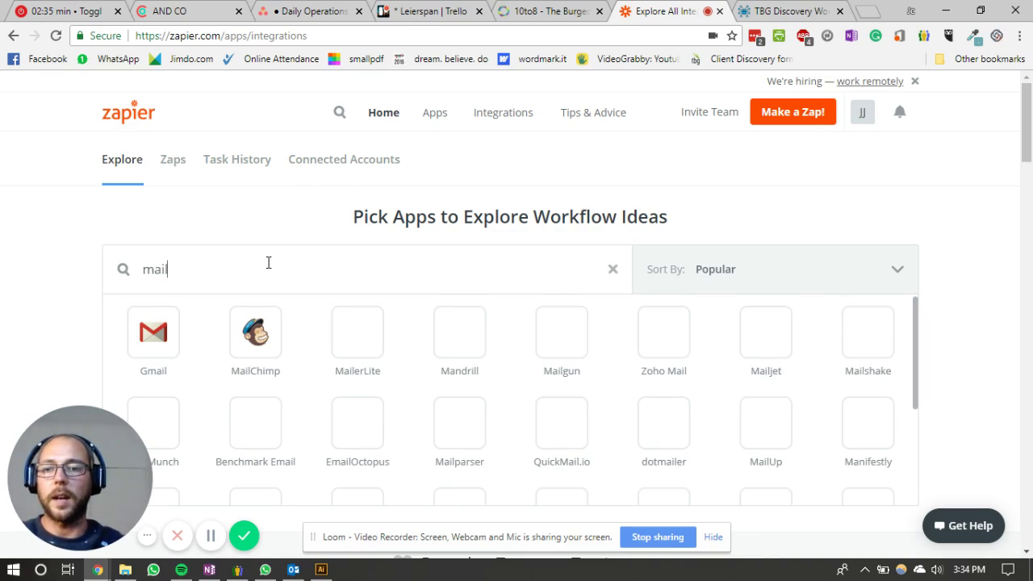
left_click(246, 359)
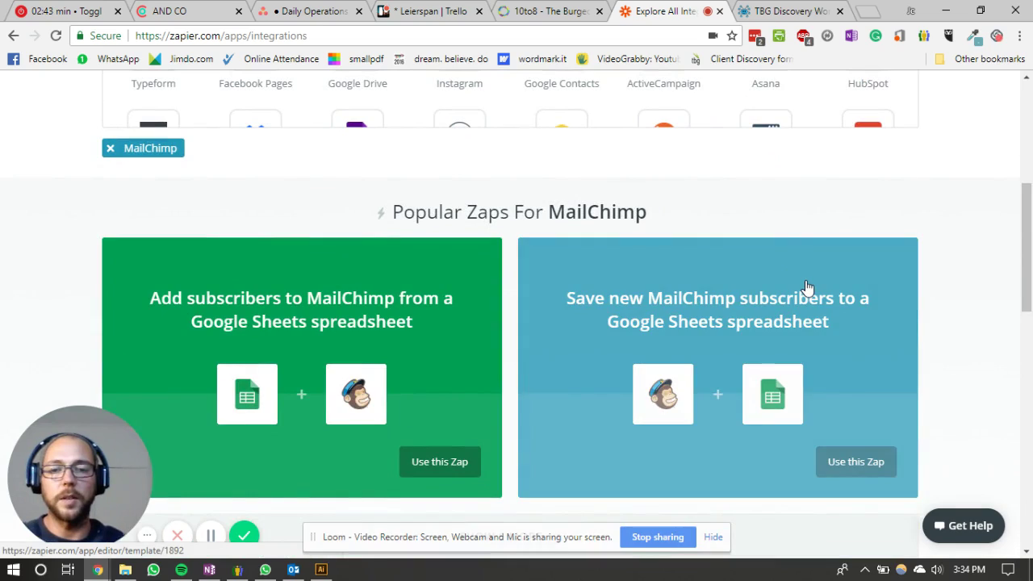
Review the popular Zaps for MailChimp and the triggers in its app details.
scroll(964, 280, "down", 5)
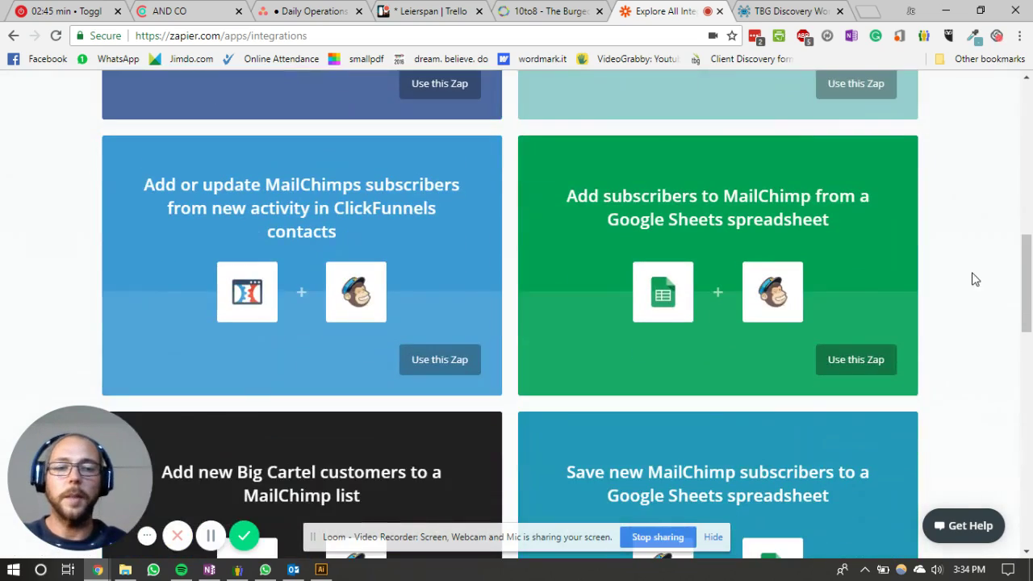
scroll(974, 278, "down", 9)
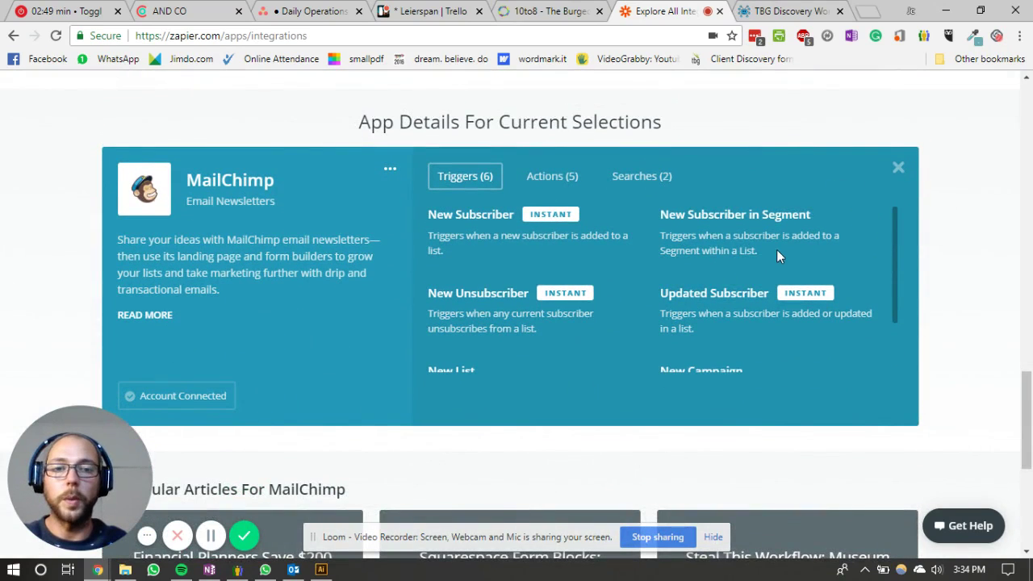
scroll(776, 247, "up", 1)
scroll(782, 253, "down", 1)
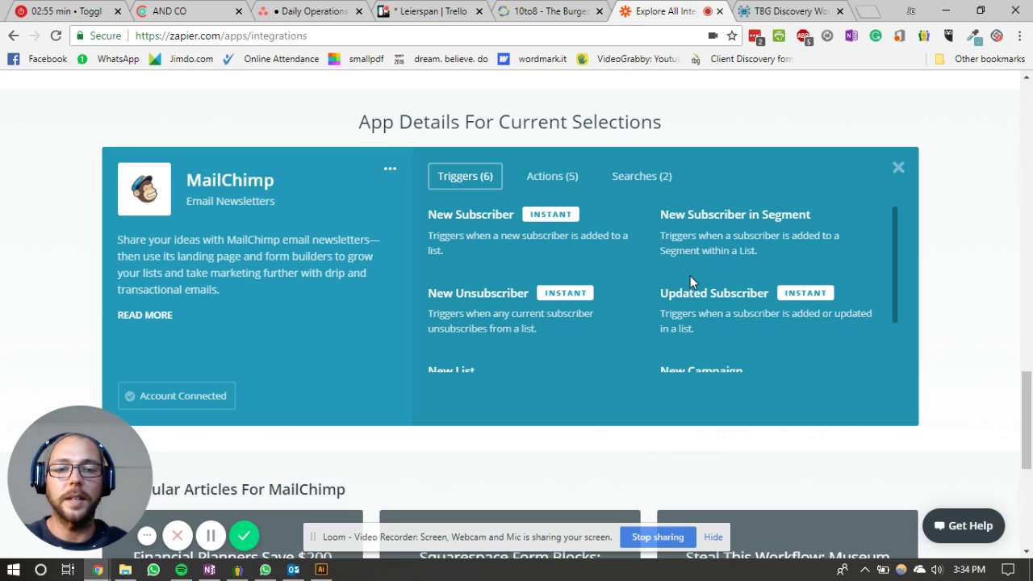
scroll(690, 275, "down", 1)
Examine the actions, searches and triggers offered in MailChimp's app details.
left_click(557, 181)
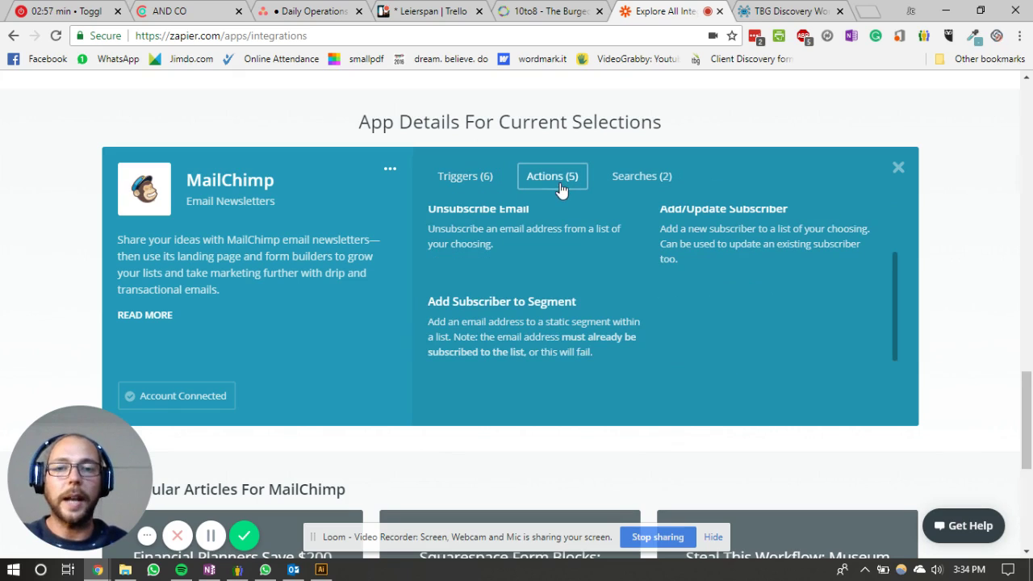
left_click(632, 180)
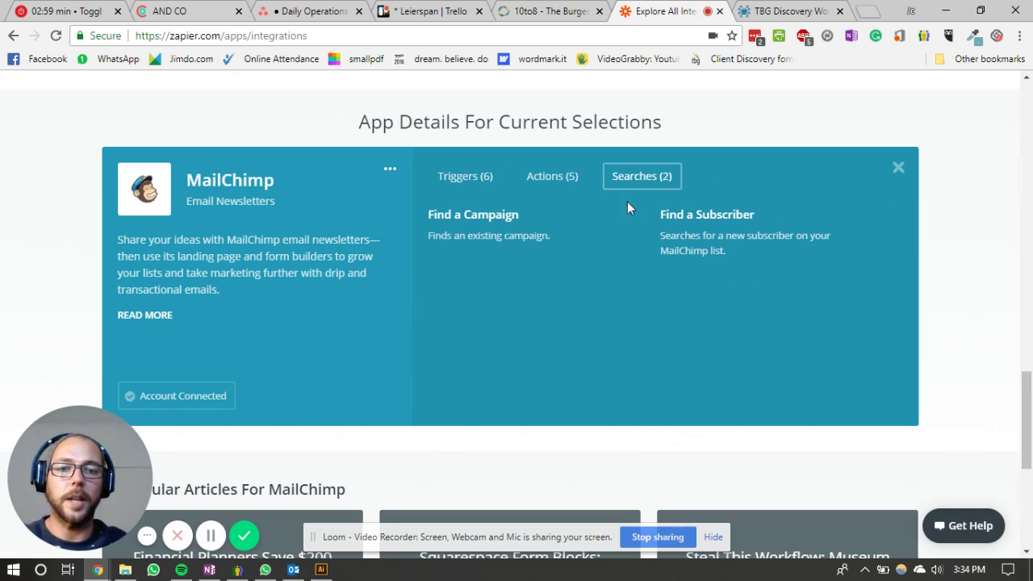
left_click(479, 184)
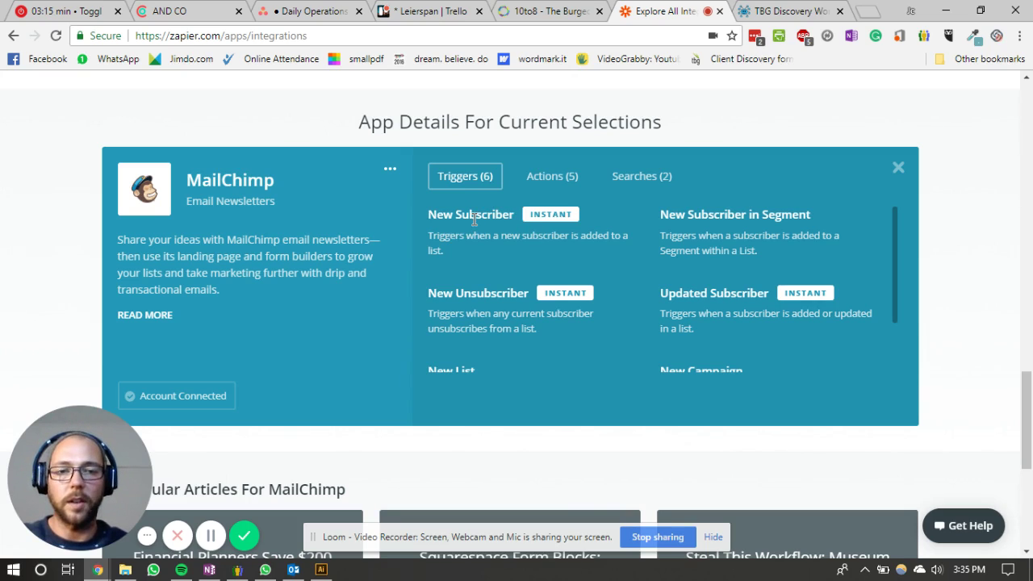
left_click(562, 184)
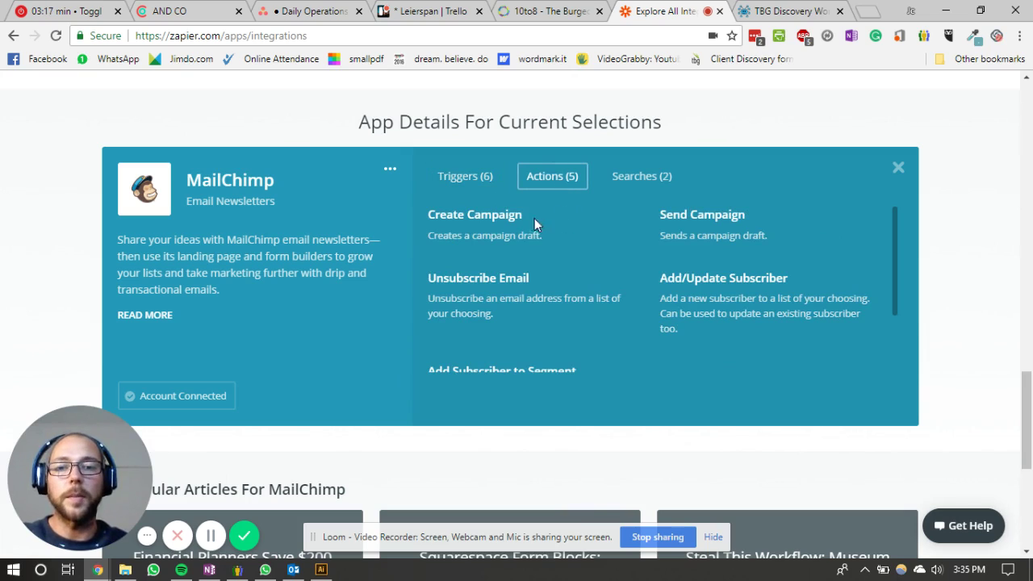
scroll(515, 315, "down", 1)
scroll(517, 305, "up", 1)
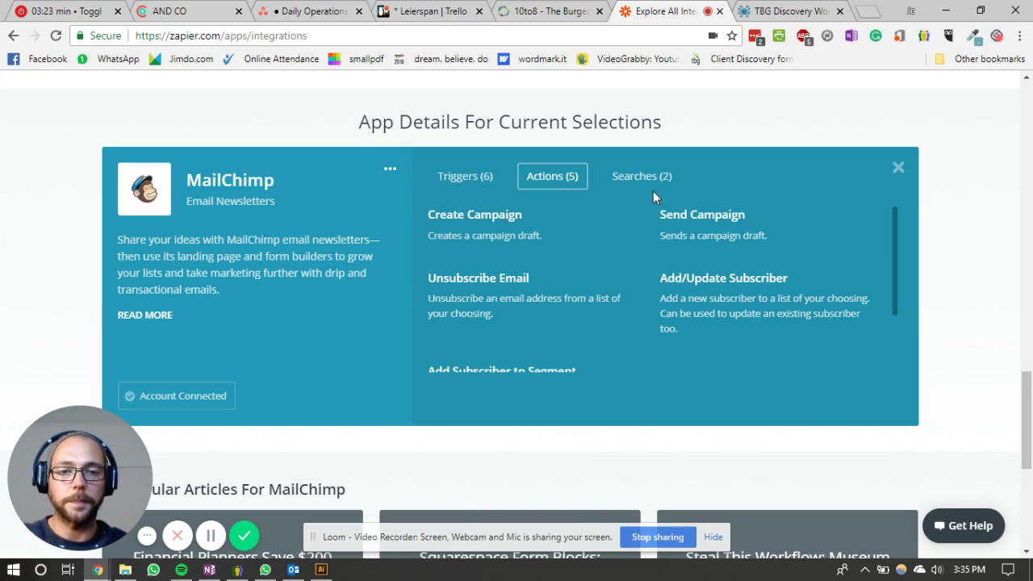
Add Google Calendar to the selected apps alongside MailChimp.
scroll(965, 208, "up", 8)
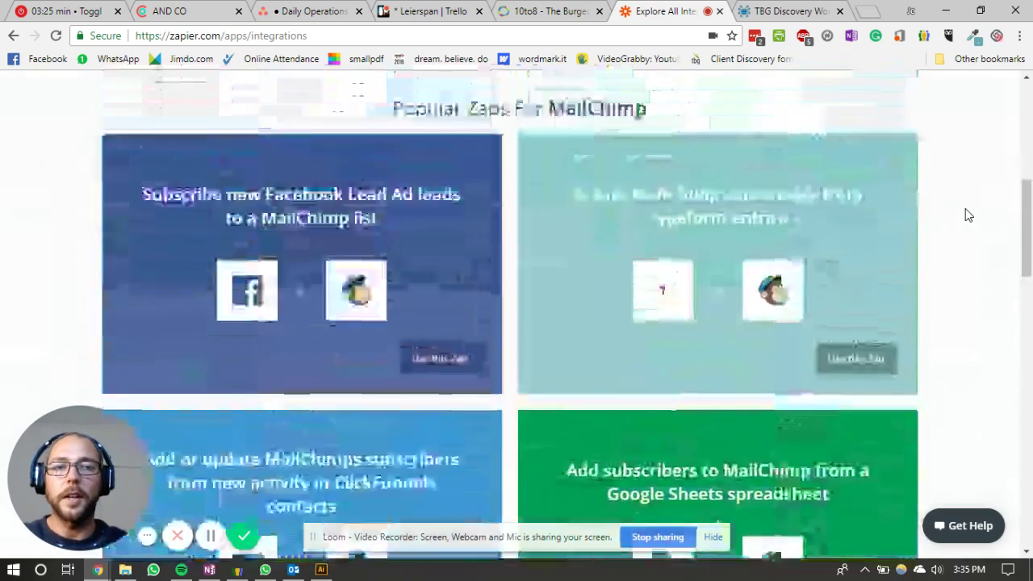
scroll(965, 212, "up", 5)
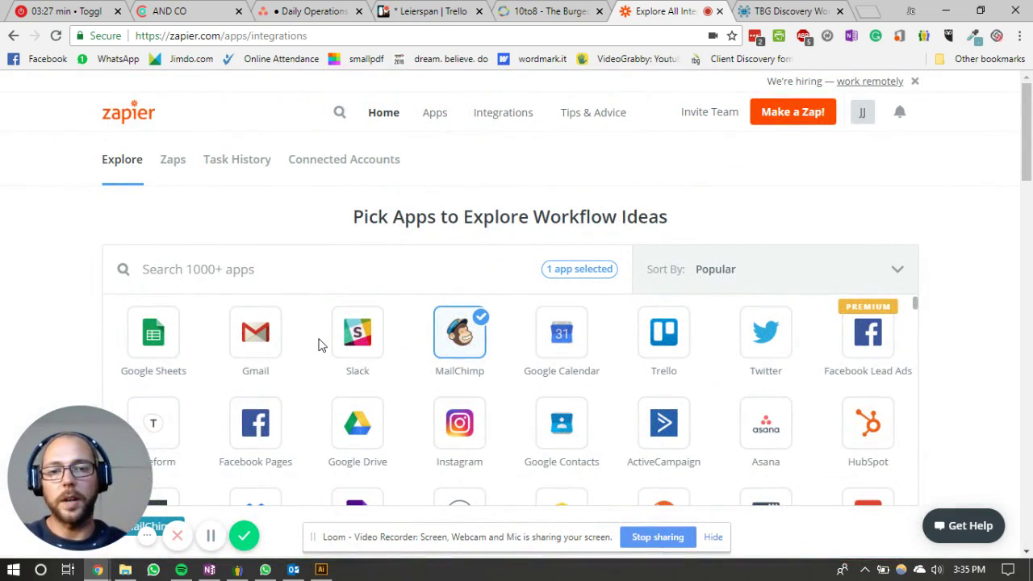
left_click(564, 339)
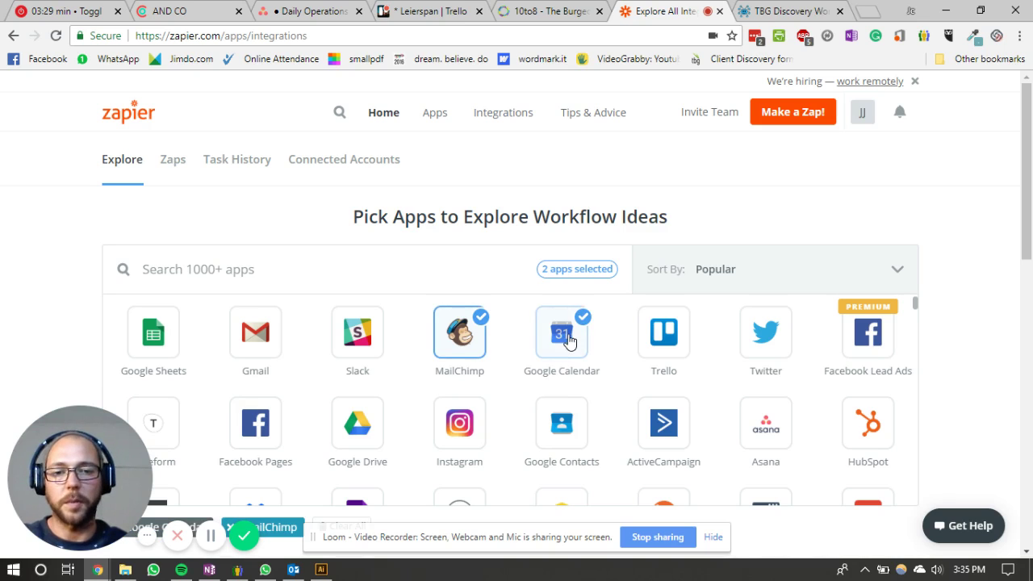
Review the Zaps for Google Calendar and MailChimp, and examine Google Calendar's triggers, actions and searches.
scroll(979, 240, "down", 5)
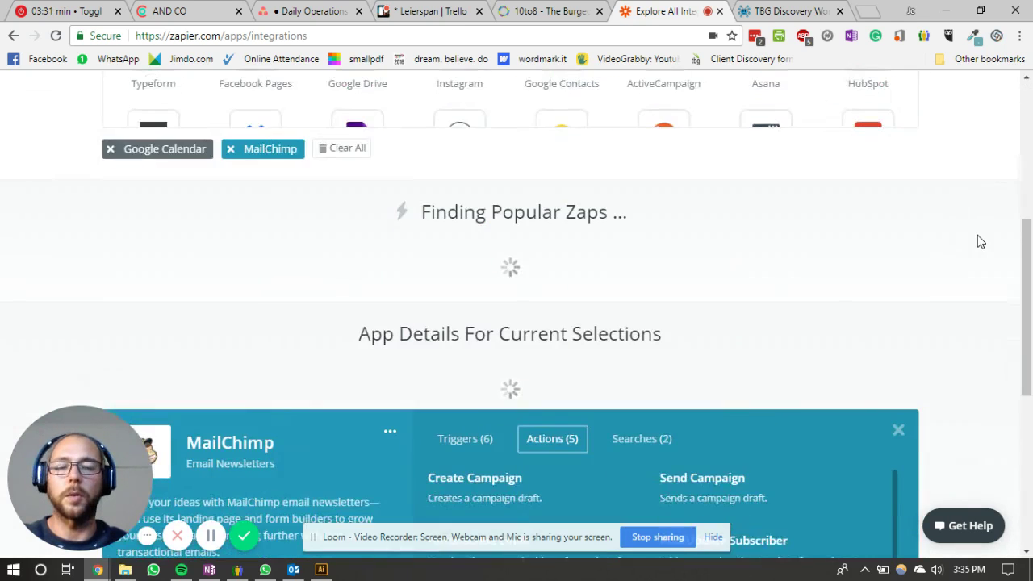
scroll(978, 240, "down", 2)
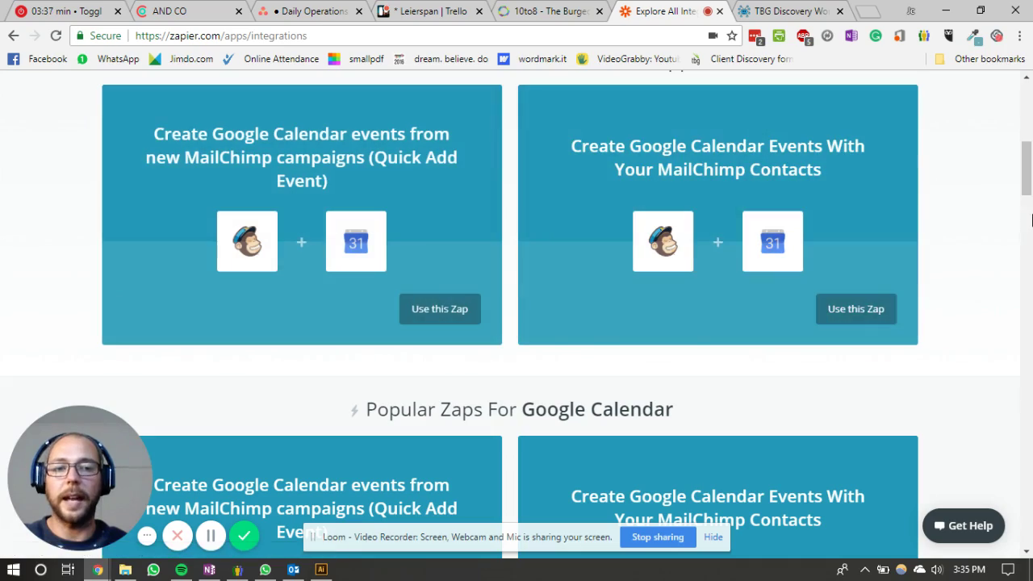
scroll(972, 226, "down", 12)
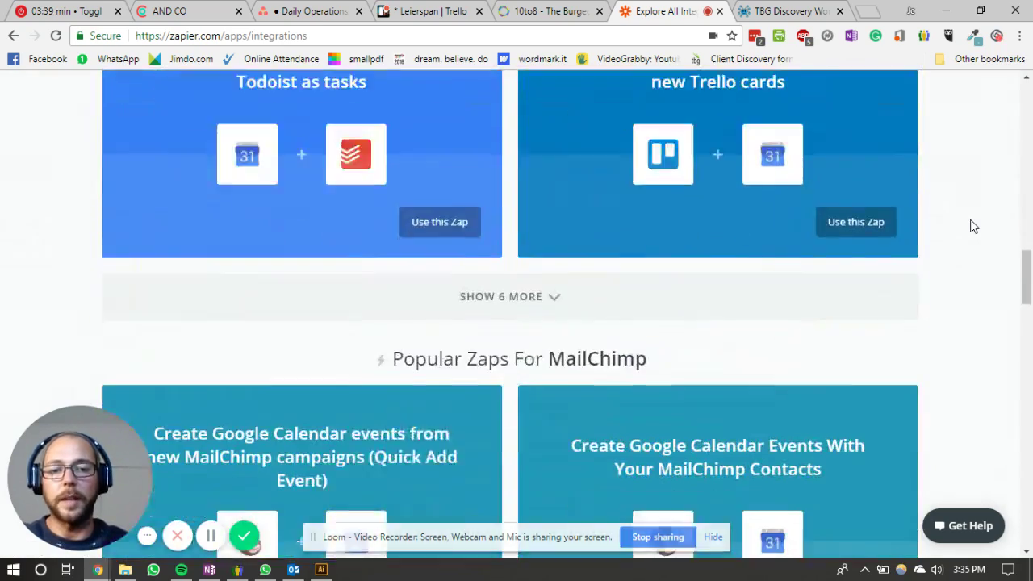
scroll(972, 226, "down", 10)
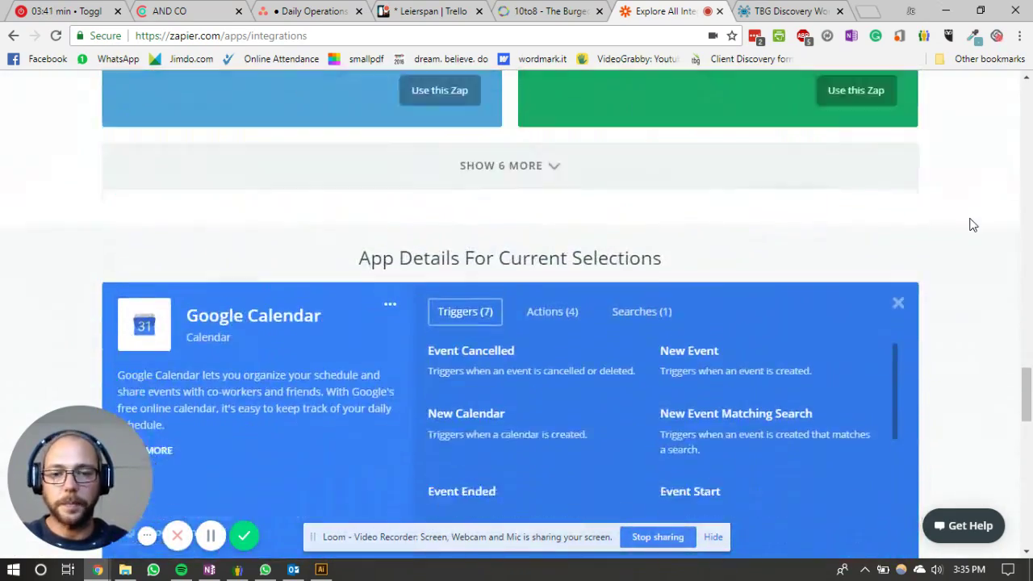
scroll(972, 225, "down", 4)
scroll(972, 225, "up", 3)
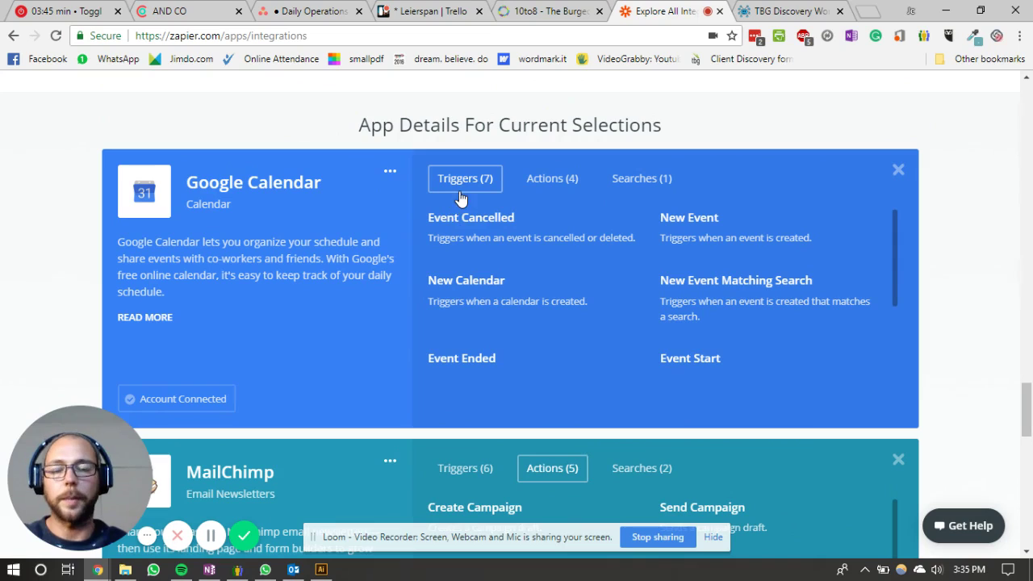
left_click(565, 187)
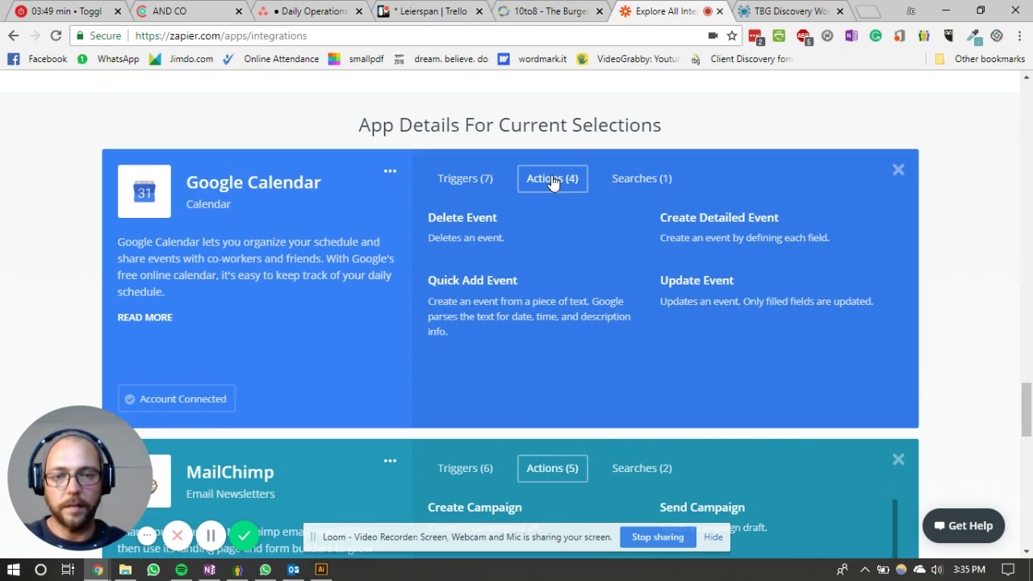
left_click(640, 182)
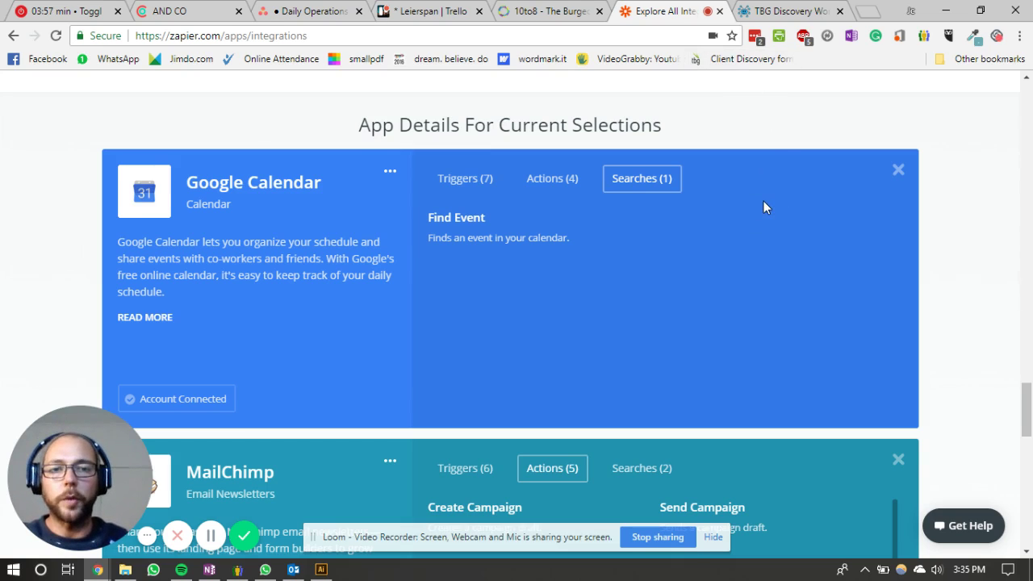
Switch to the TBG Discovery Workflows mind map in MindMup and view the branches from Inquiry to Joform.
scroll(763, 205, "up", 10)
scroll(765, 208, "up", 10)
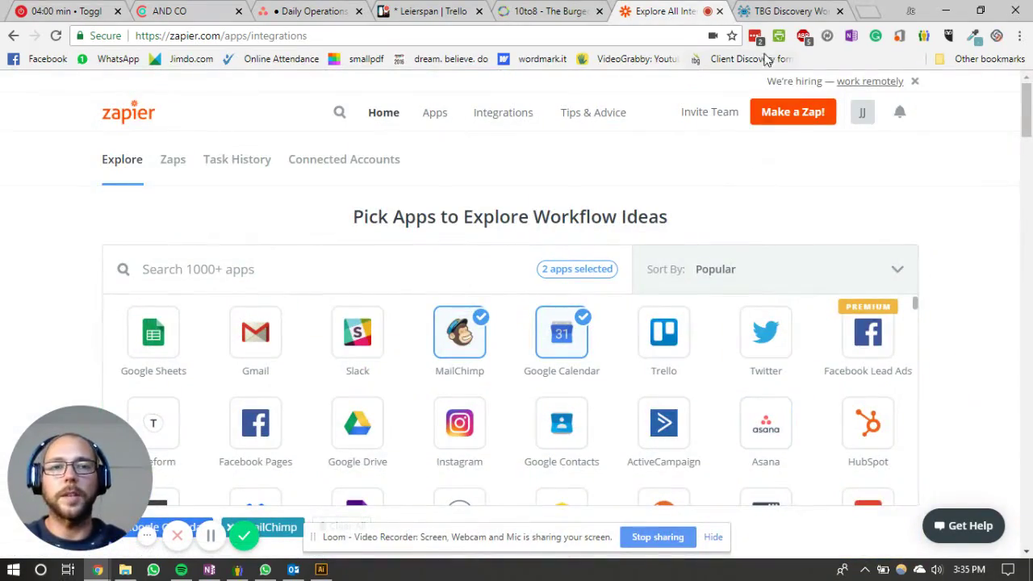
left_click(776, 11)
left_click_drag(822, 273, 616, 267)
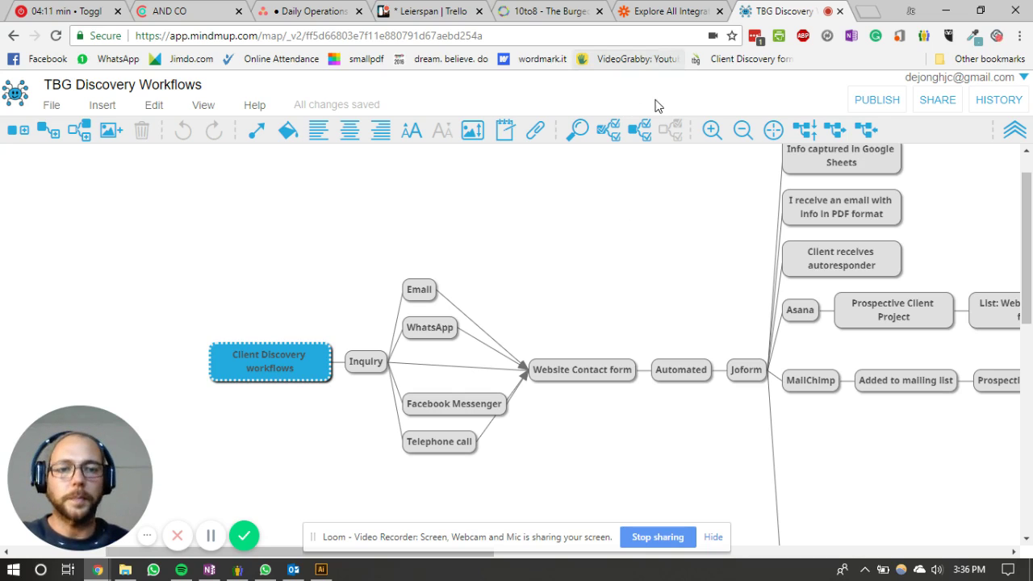
Return to Zapier and show Google Calendar's triggers and actions in the app details.
left_click(676, 11)
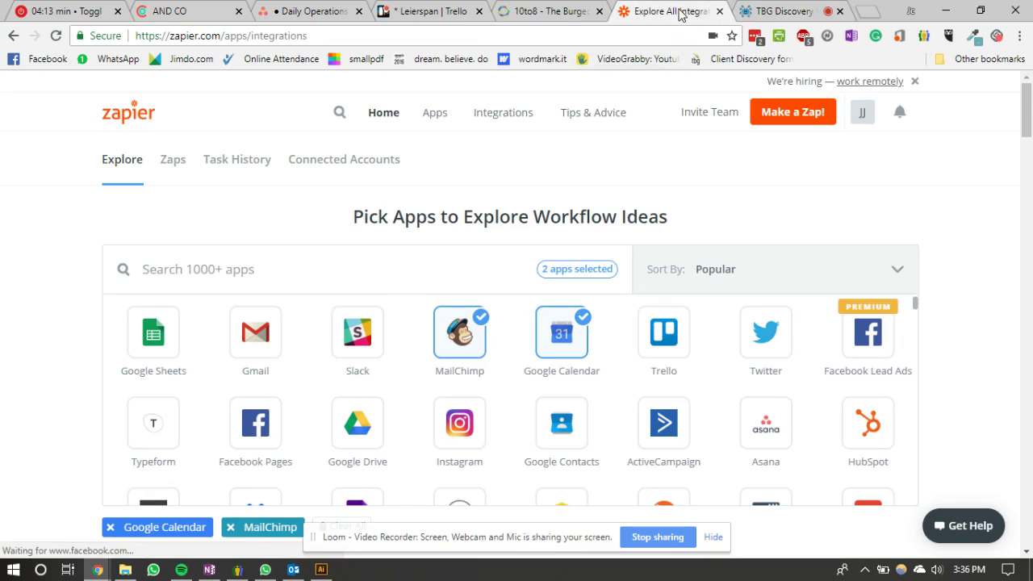
scroll(978, 255, "down", 15)
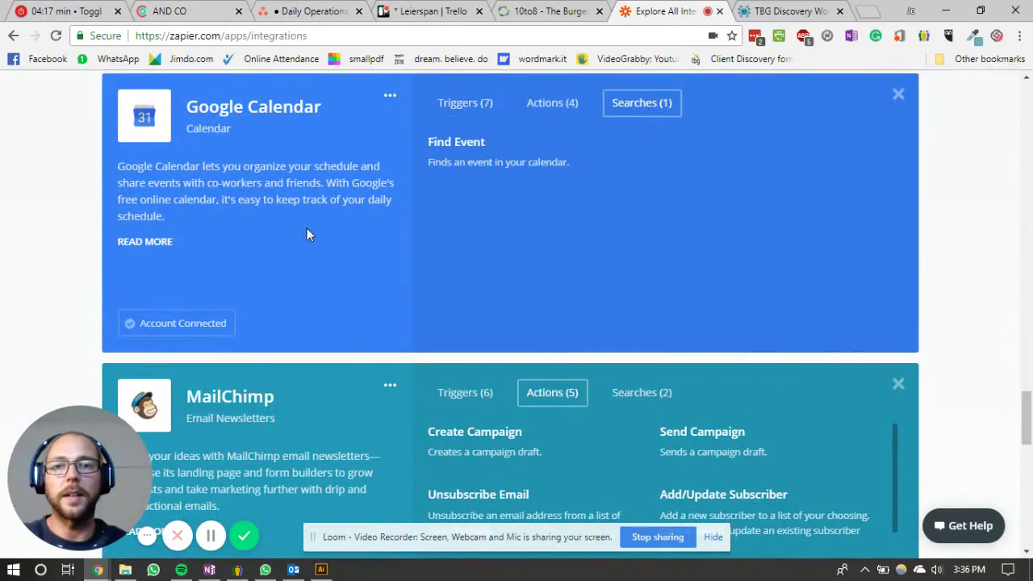
left_click(482, 110)
left_click(544, 113)
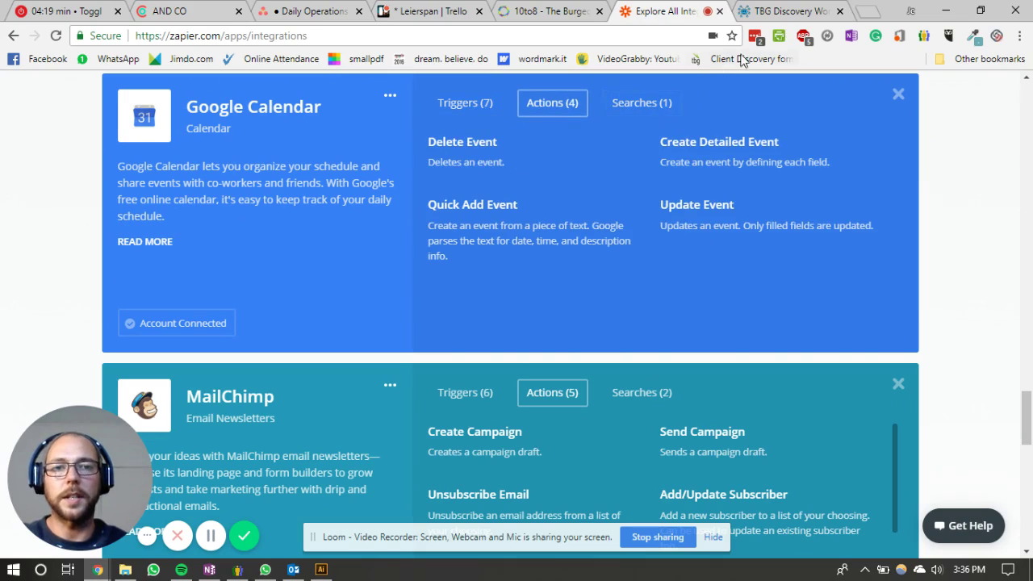
Switch back to the TBG Discovery Workflows mind map in MindMup.
left_click(789, 12)
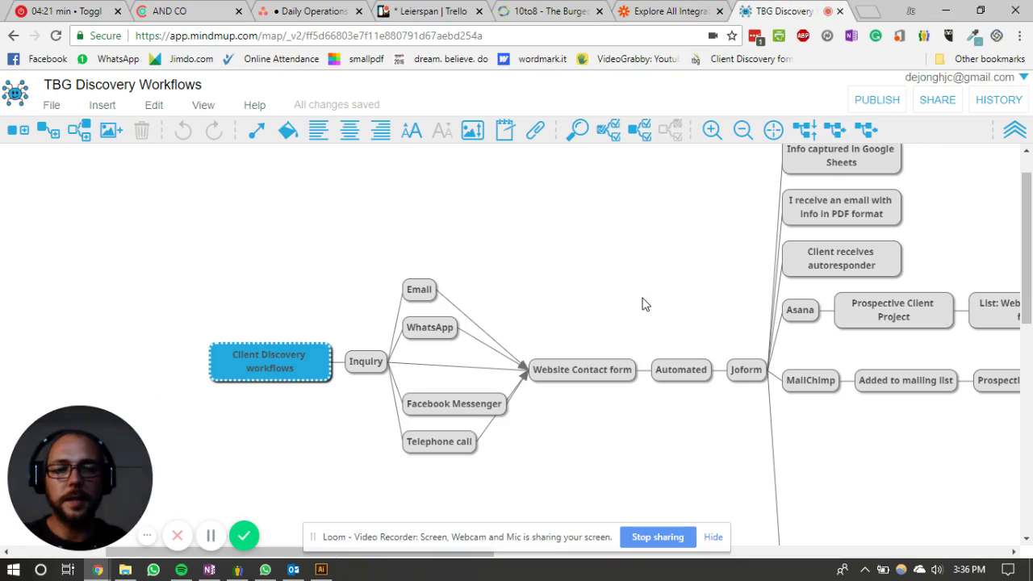
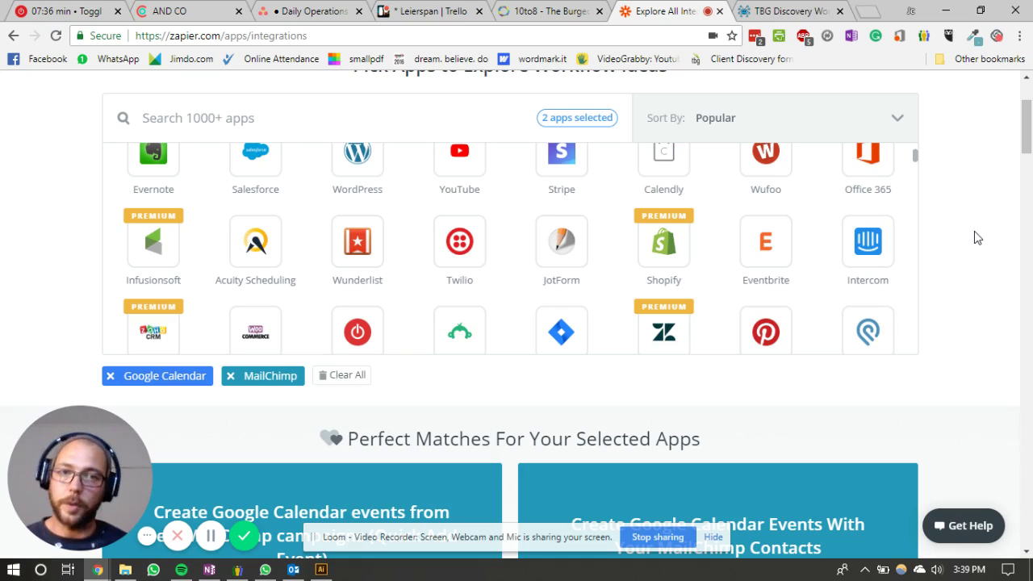
scroll(974, 231, "up", 2)
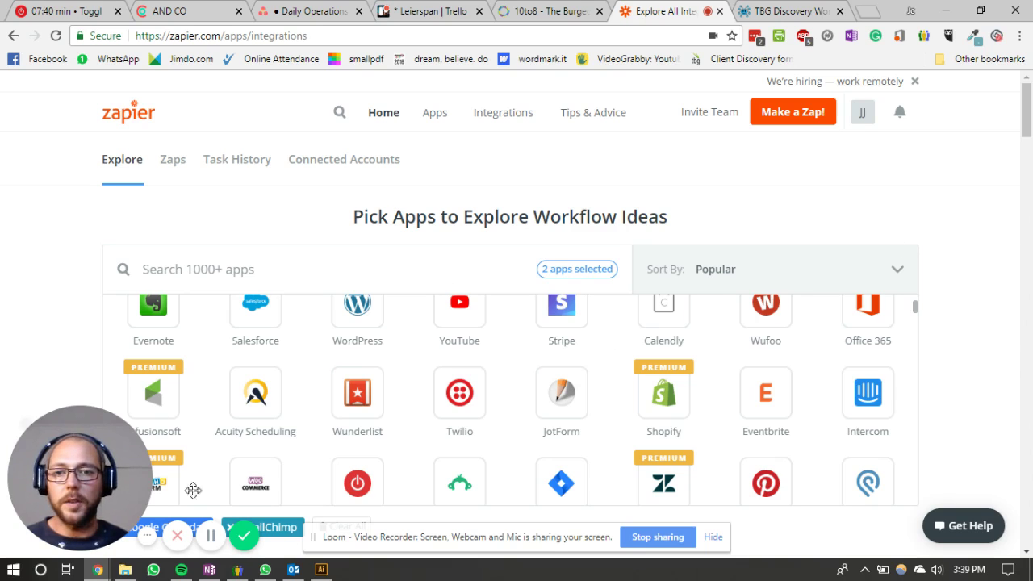
Remove Google Calendar and MailChimp from the apps selected for workflow ideas in Zapier.
scroll(968, 286, "down", 1)
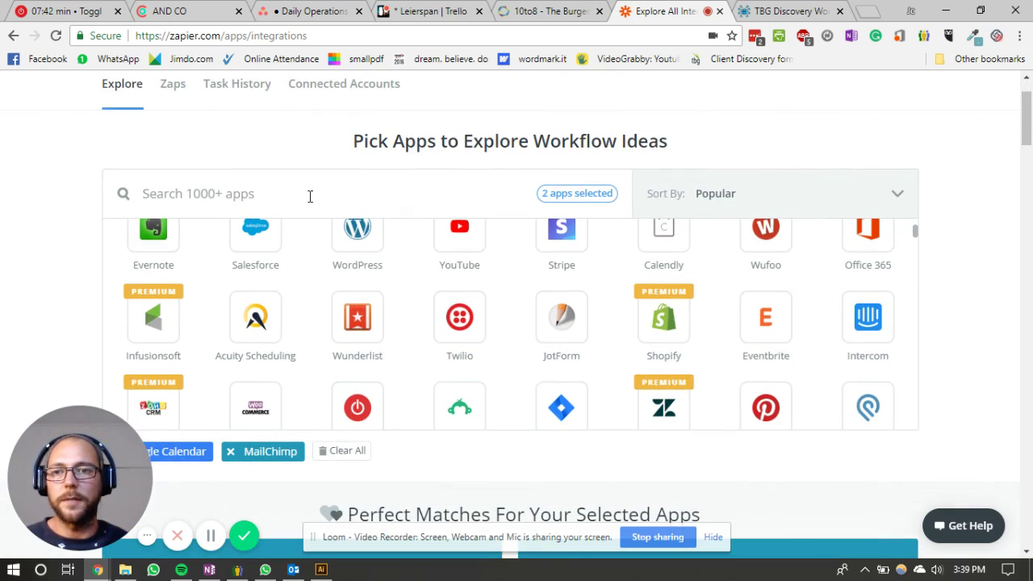
scroll(986, 185, "down", 3)
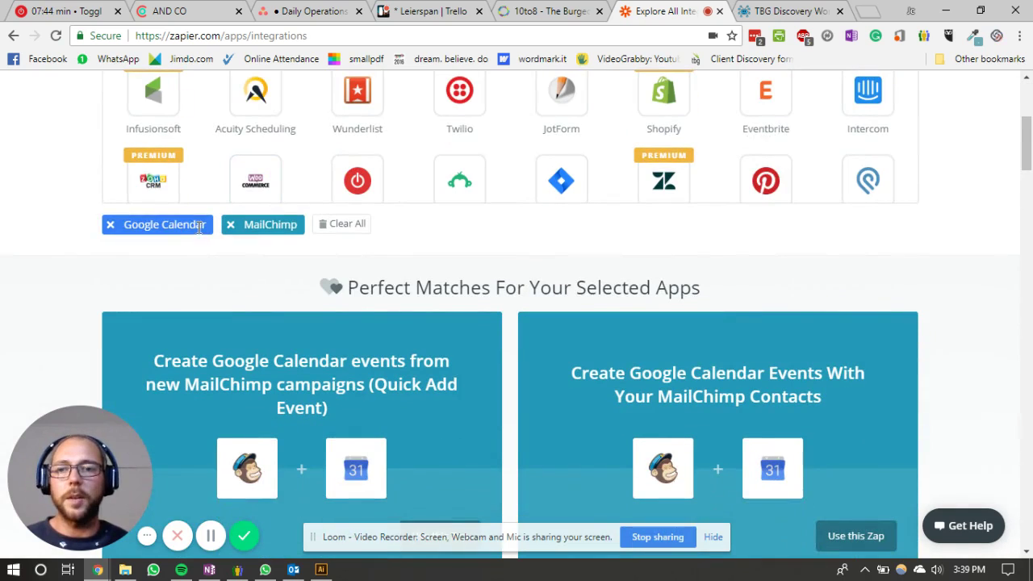
left_click(111, 225)
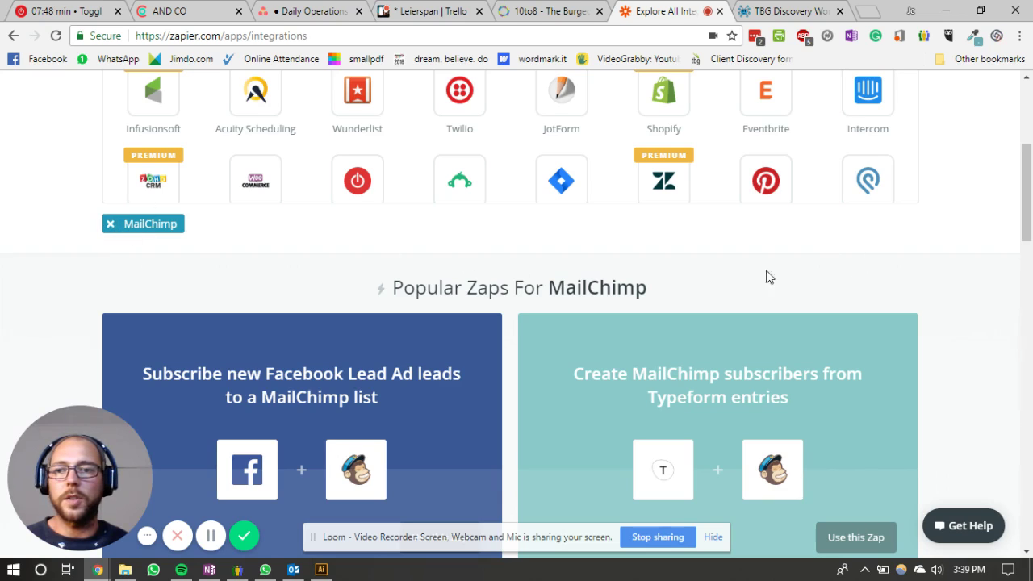
left_click(111, 224)
scroll(981, 230, "up", 4)
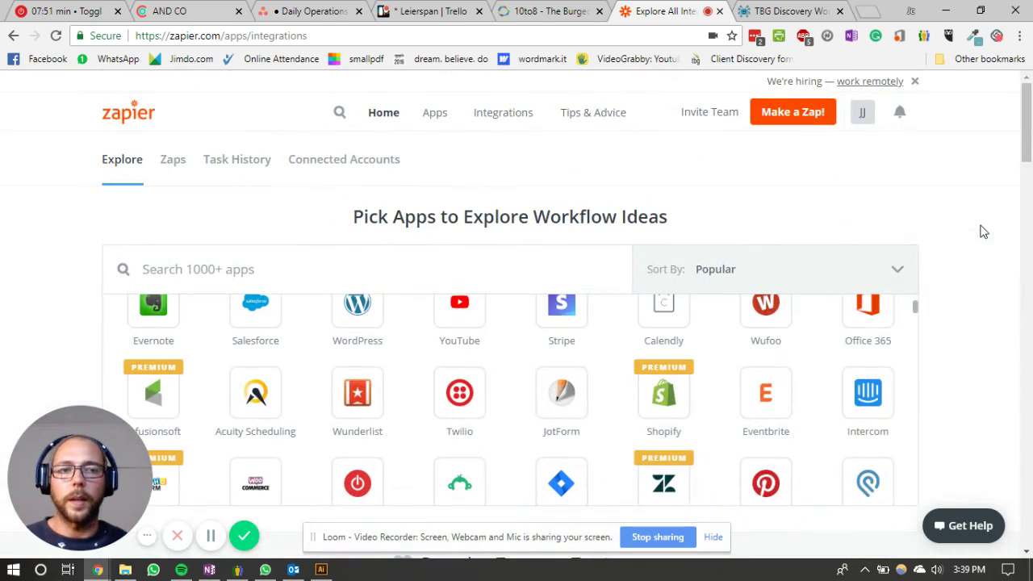
Search for HubSpot and Trello and select both apps to explore their workflow ideas.
left_click(320, 256)
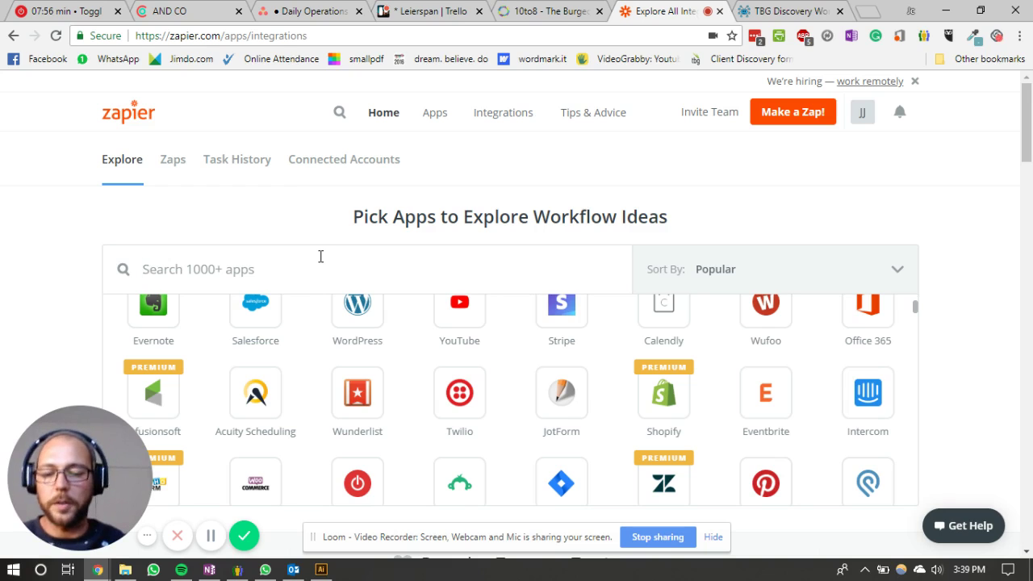
type("hubspo")
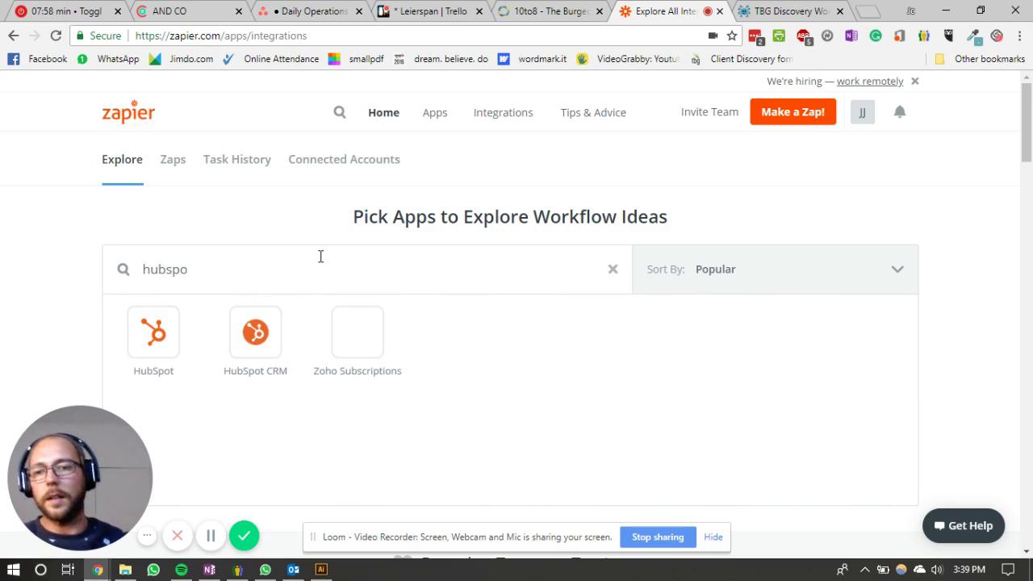
left_click(162, 334)
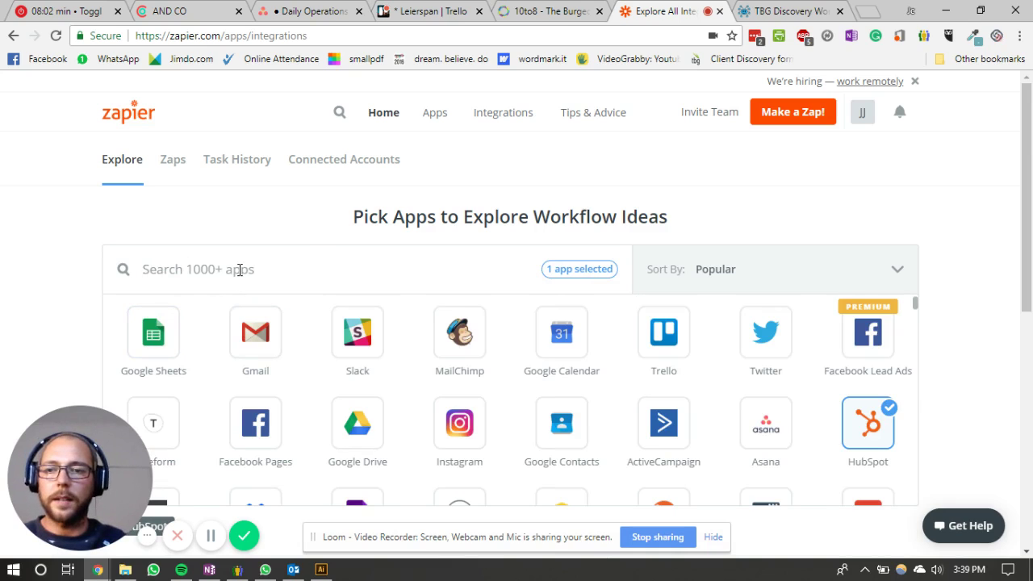
type("trello")
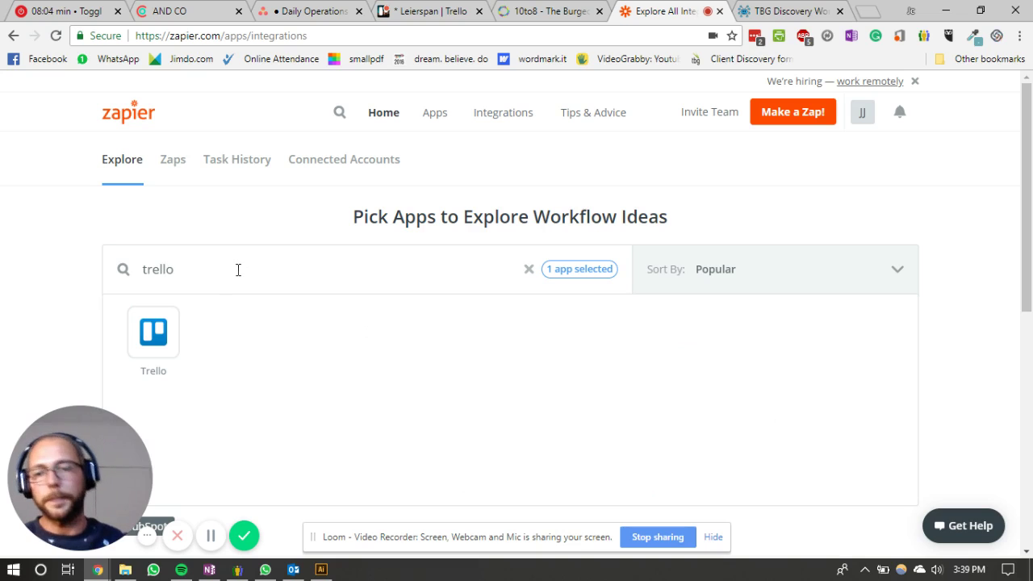
left_click(176, 321)
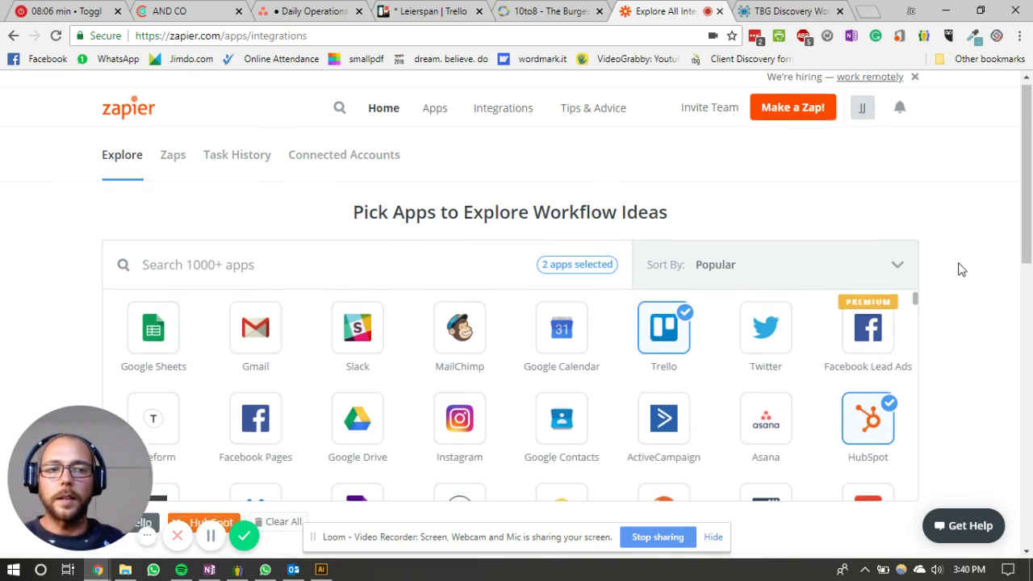
Review the suggested Zaps for Trello and HubSpot, and examine the triggers listed for each app.
scroll(959, 266, "down", 10)
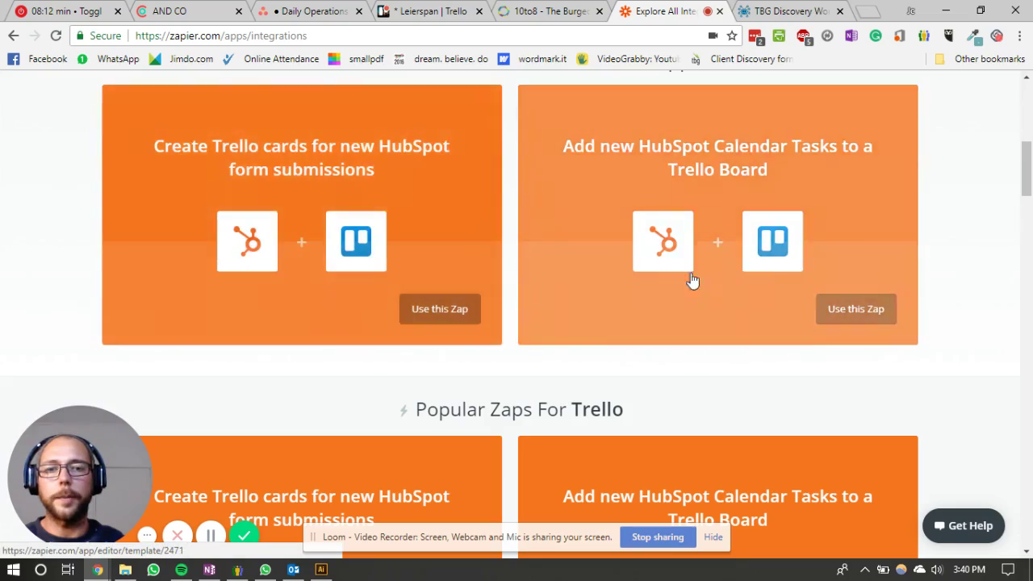
scroll(961, 243, "down", 20)
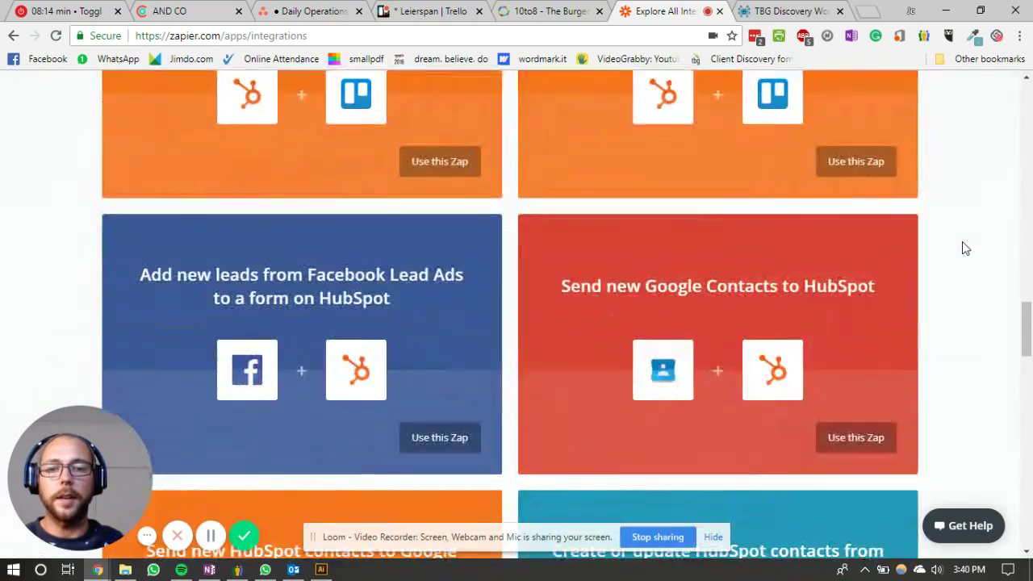
scroll(964, 242, "down", 4)
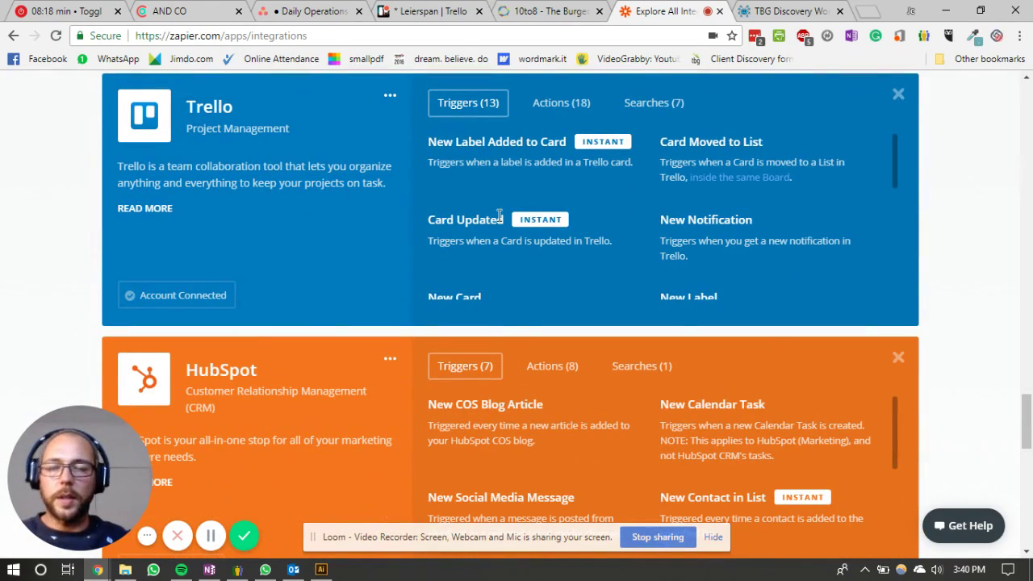
scroll(467, 217, "down", 1)
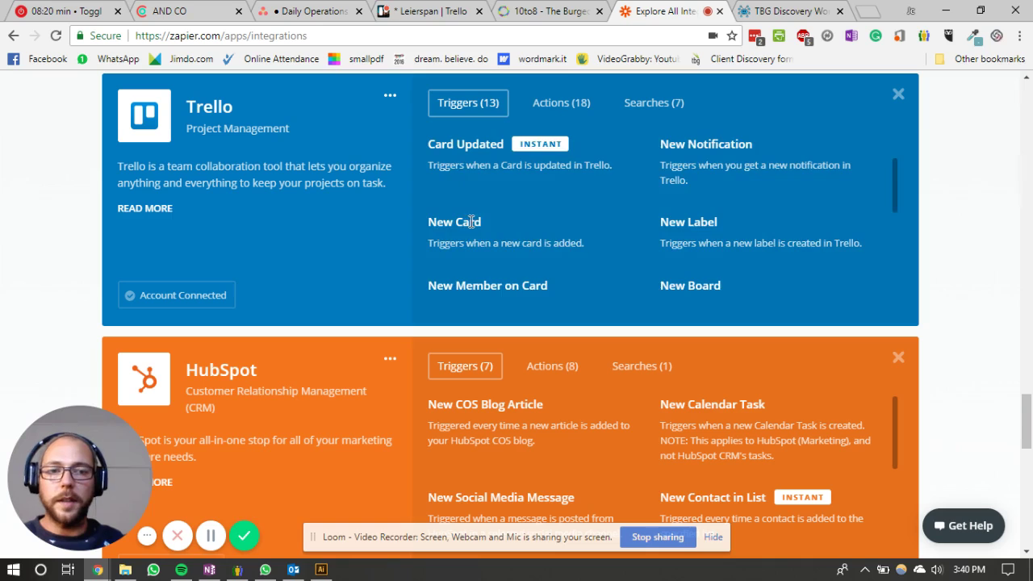
scroll(471, 222, "down", 1)
scroll(526, 413, "down", 1)
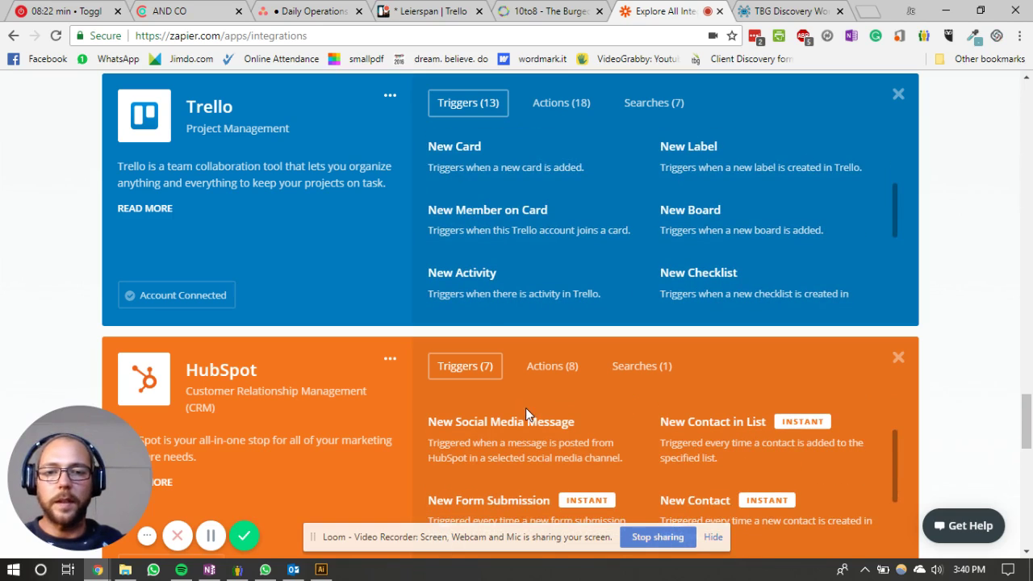
scroll(551, 454, "down", 1)
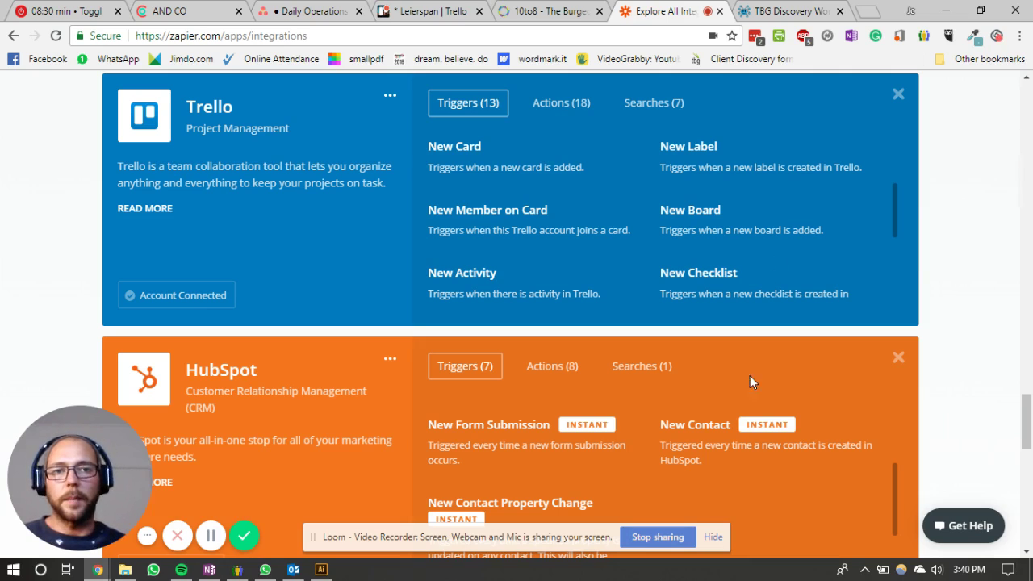
Switch to MindMup and open the Impact Advisors map from the saved files.
left_click(789, 11)
left_click(51, 107)
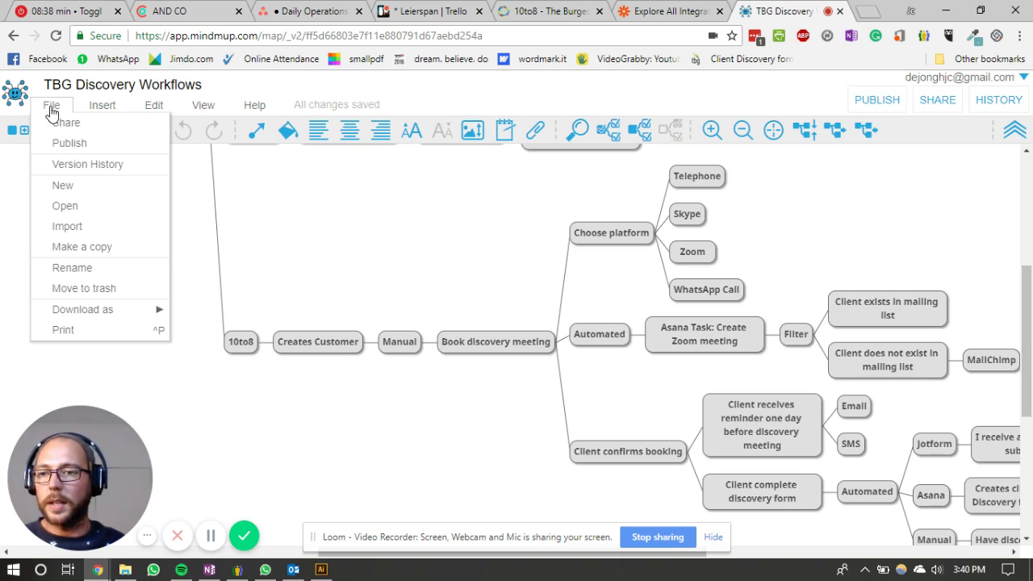
left_click(67, 207)
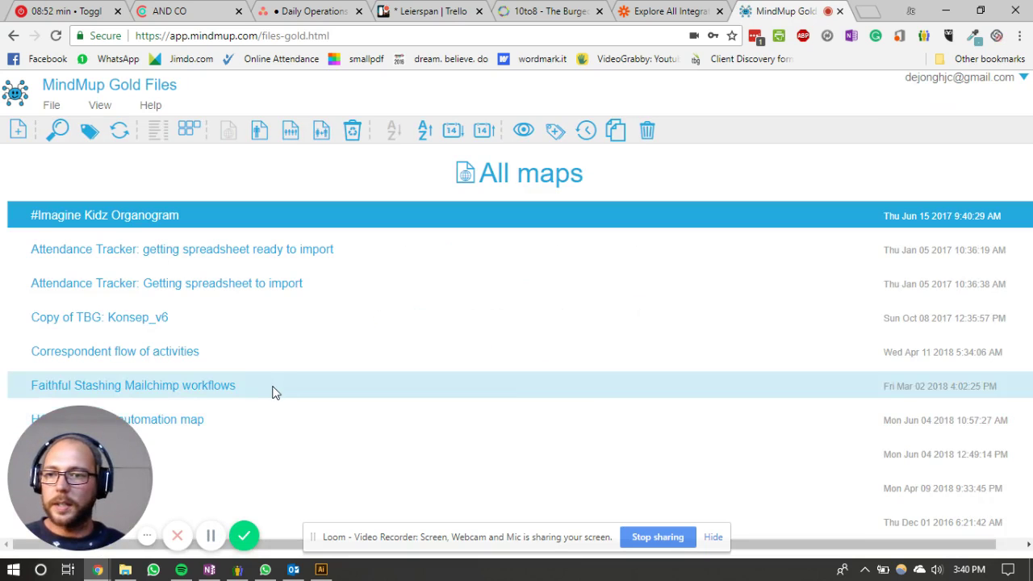
scroll(274, 390, "down", 1)
scroll(274, 390, "down", 3)
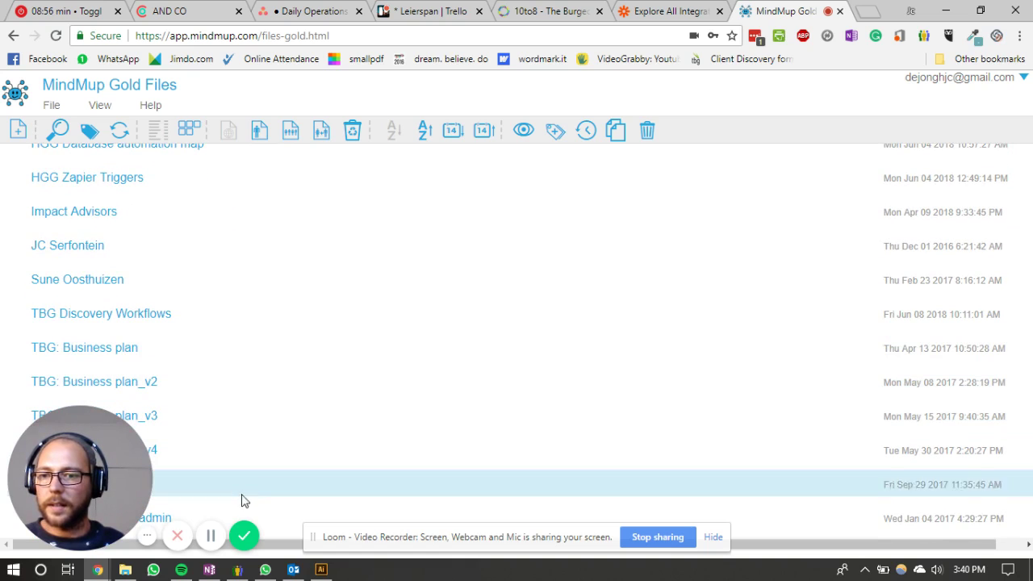
left_click(212, 536)
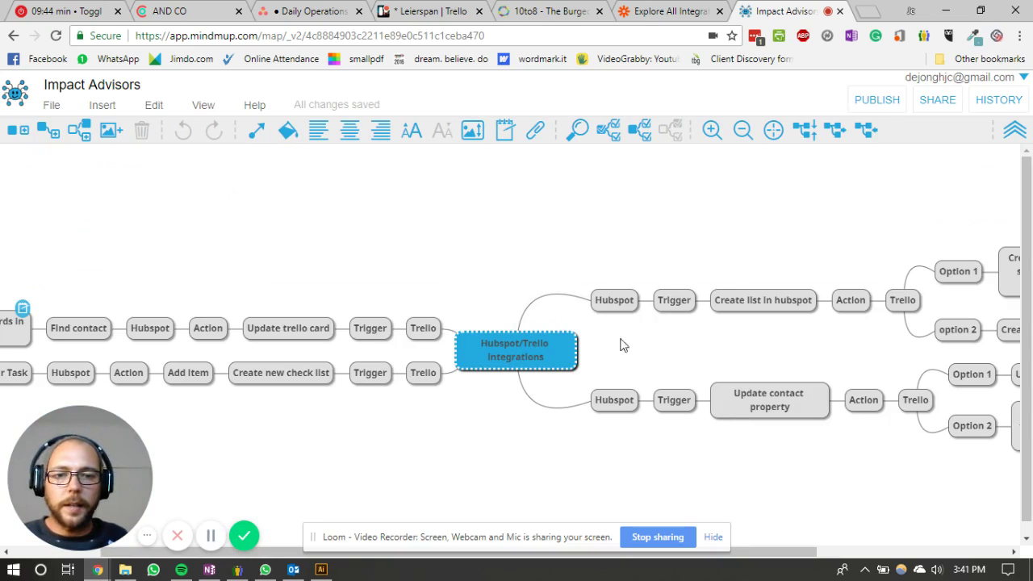
Examine the Hubspot trigger and Trello action branches extending from the central Hubspot/Trello integrations node.
left_click_drag(668, 355, 471, 345)
left_click(620, 10)
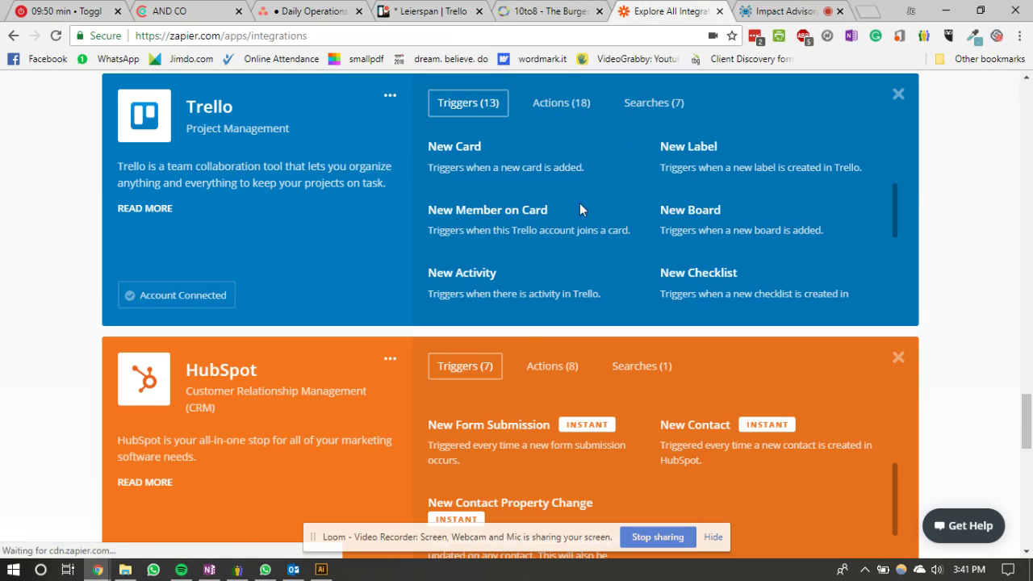
left_click(782, 10)
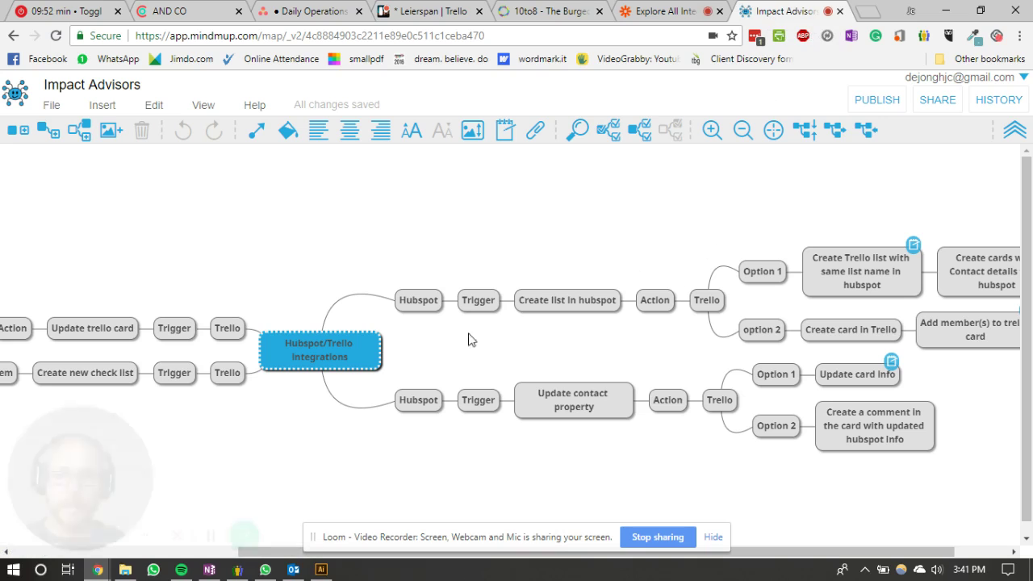
left_click_drag(446, 339, 423, 339)
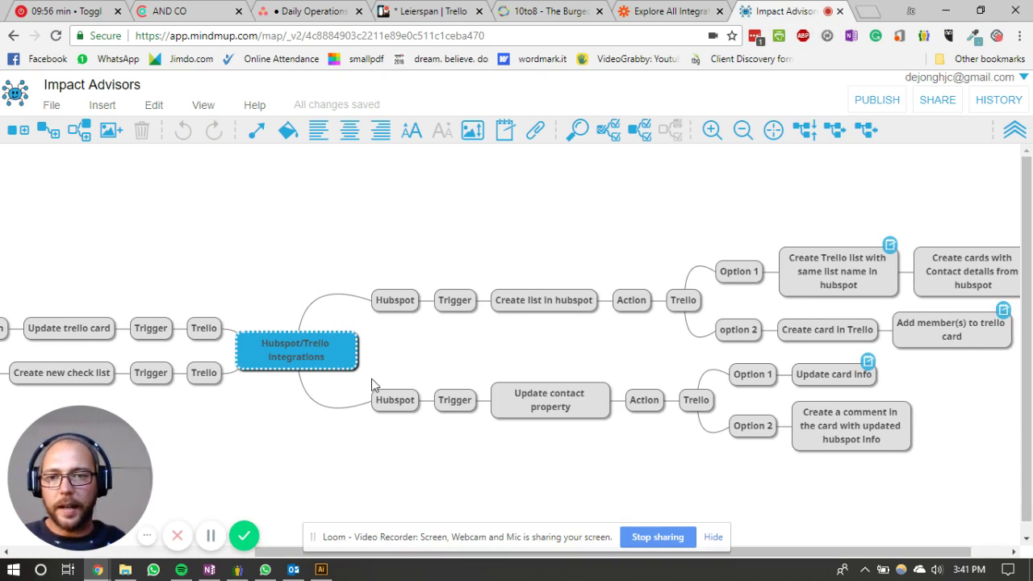
left_click_drag(285, 282, 226, 229)
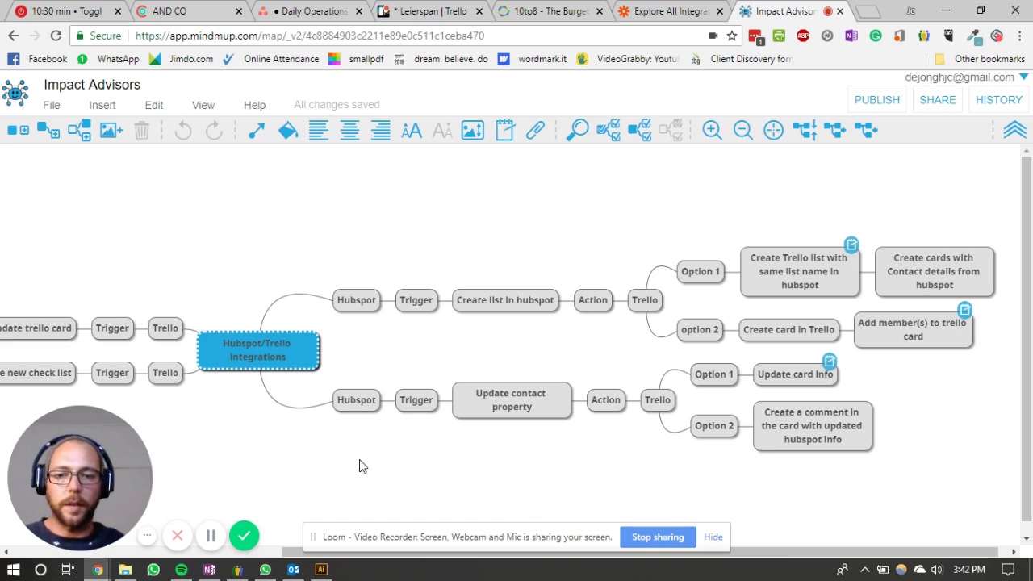
left_click_drag(323, 475, 396, 482)
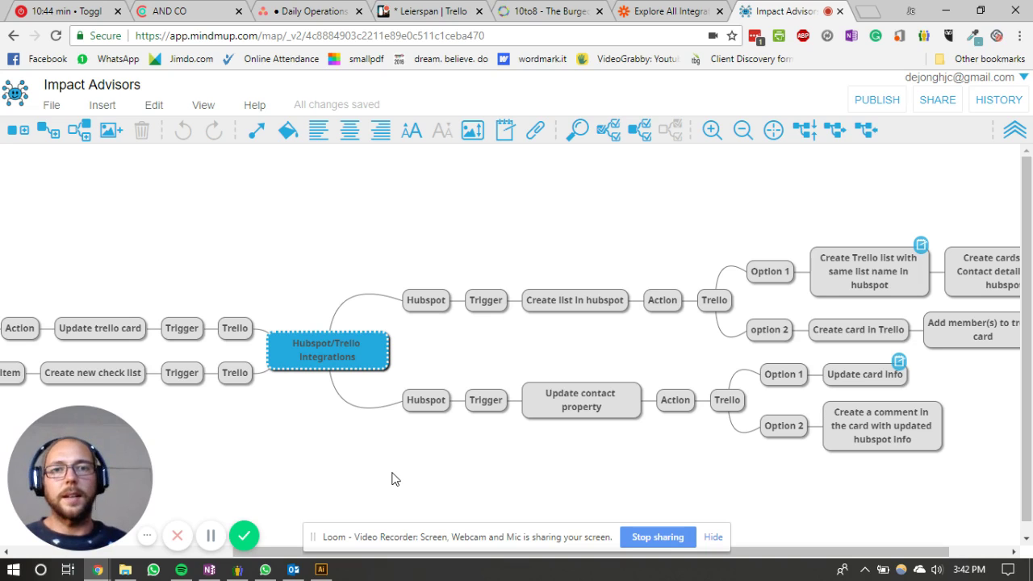
Switch back to Zapier and show the app selection with the perfect matches for Trello and HubSpot.
left_click(684, 13)
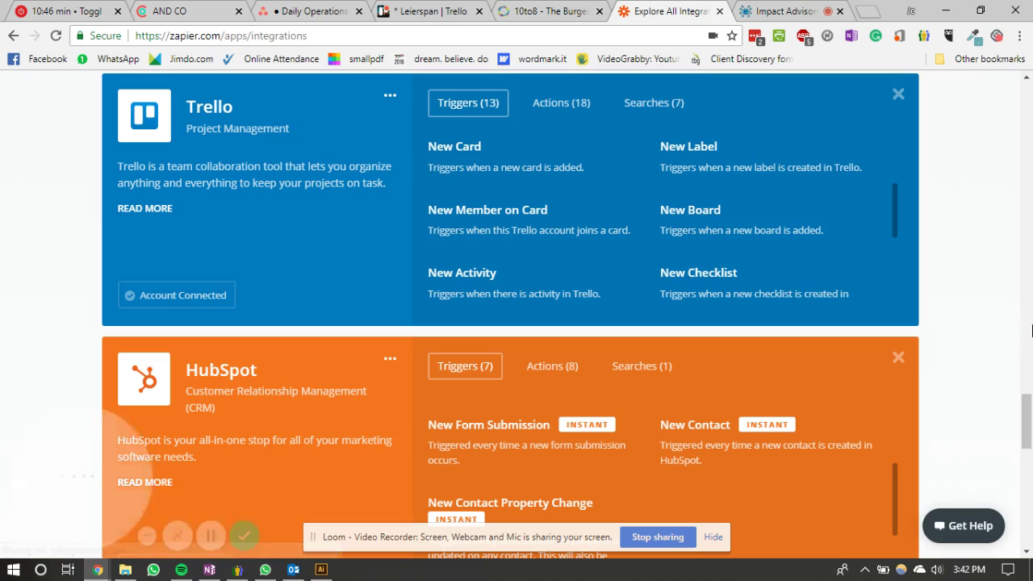
scroll(981, 314, "up", 9)
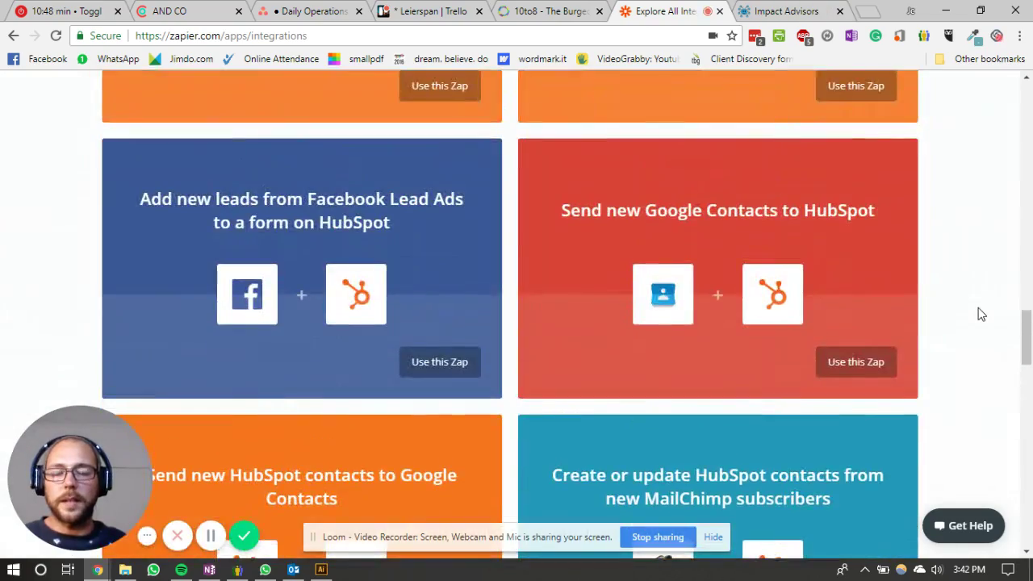
scroll(981, 314, "up", 15)
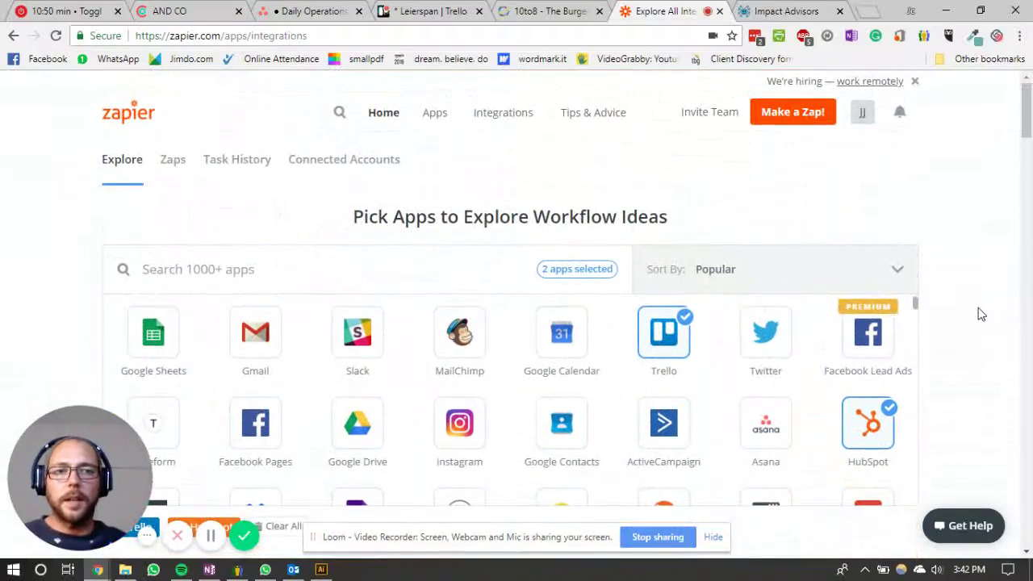
scroll(981, 314, "down", 2)
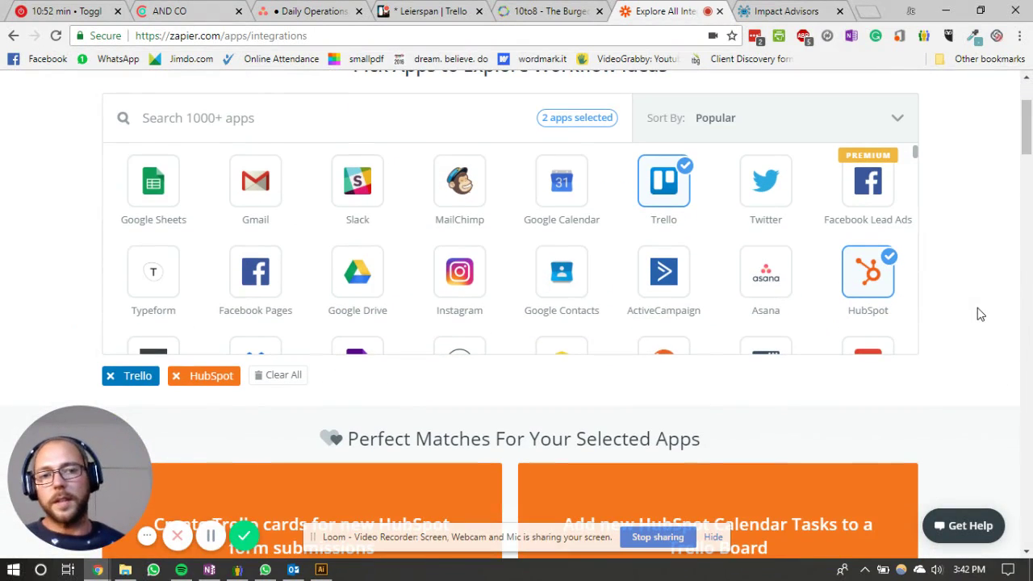